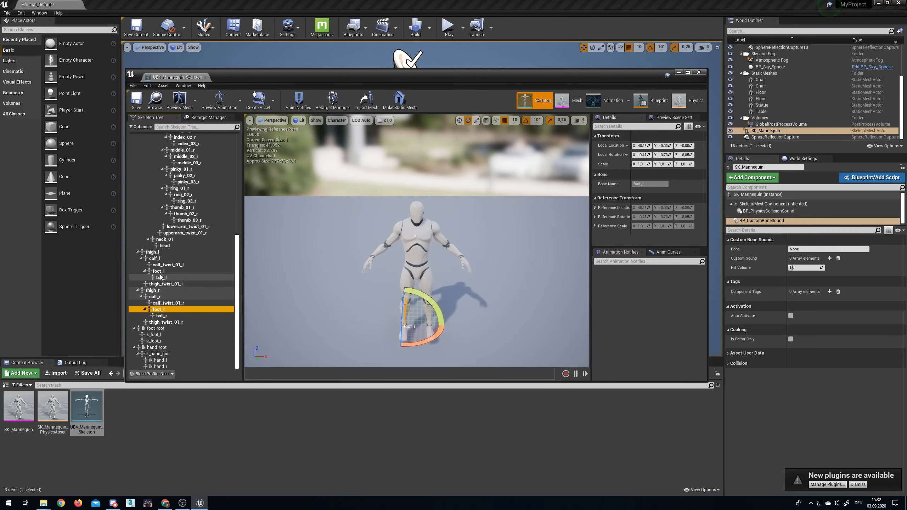
Set the BP_CustomBoneSound component's bone to foot_r and add SC_footstep_Cue as its custom sound
click(678, 72)
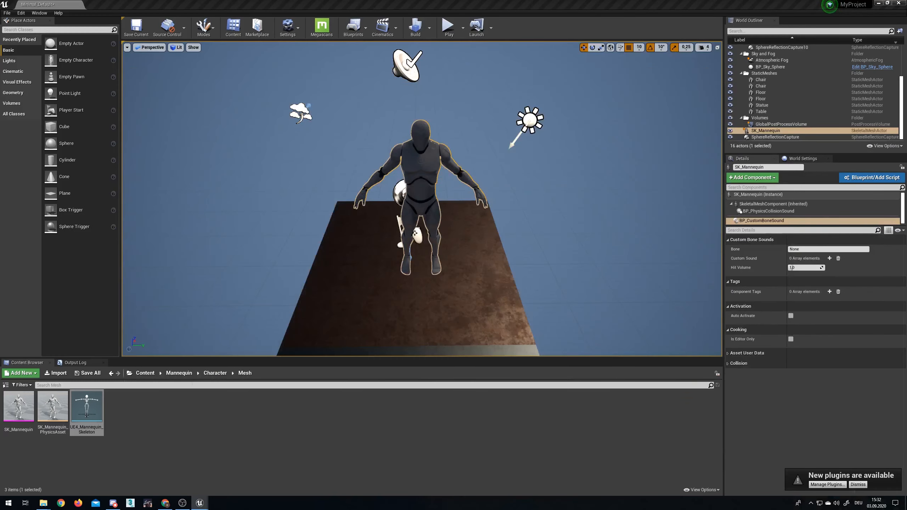
drag(906, 93, 906, 73)
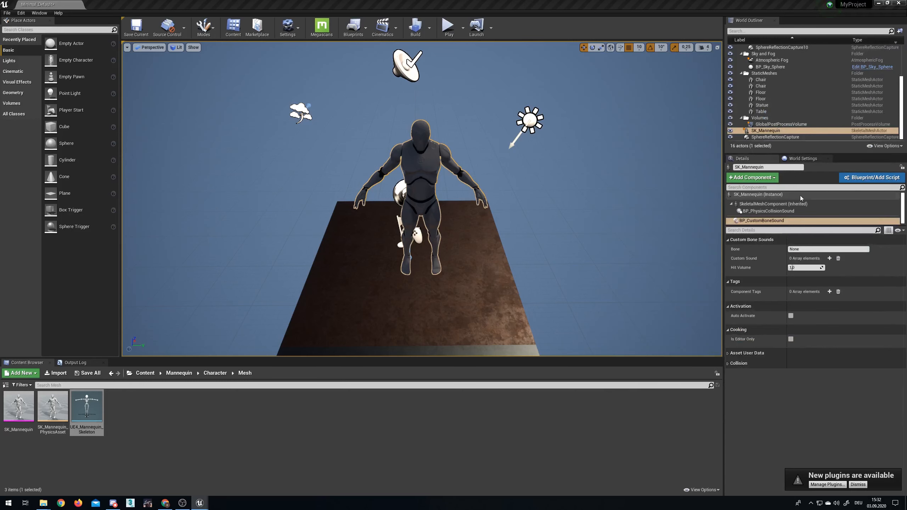
click(819, 250)
text(foot_r)
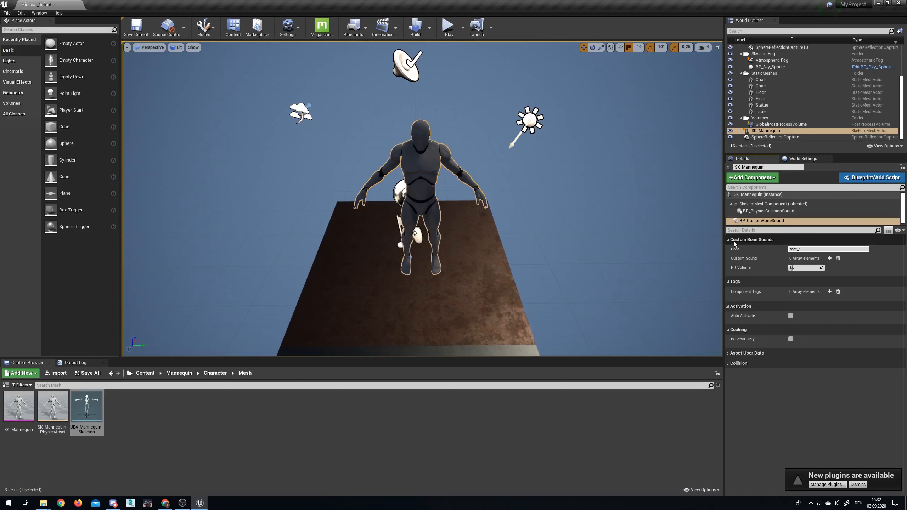
click(829, 258)
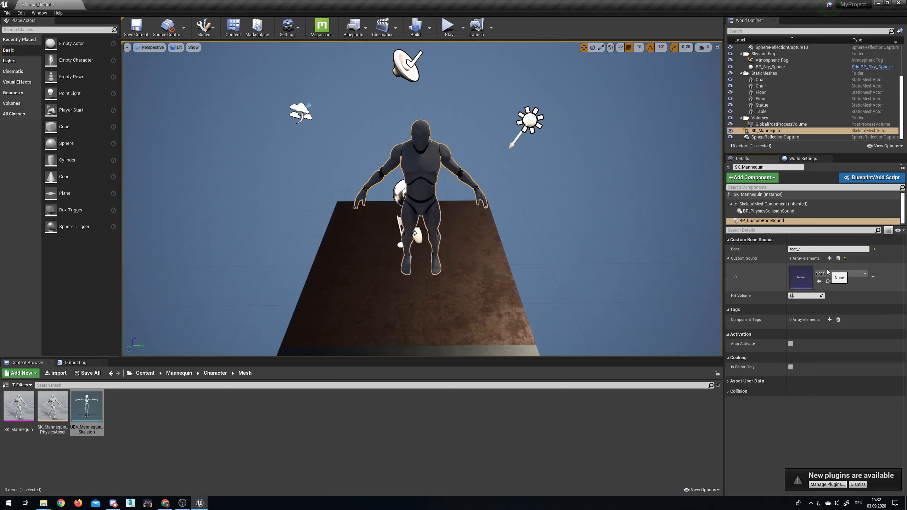
click(829, 273)
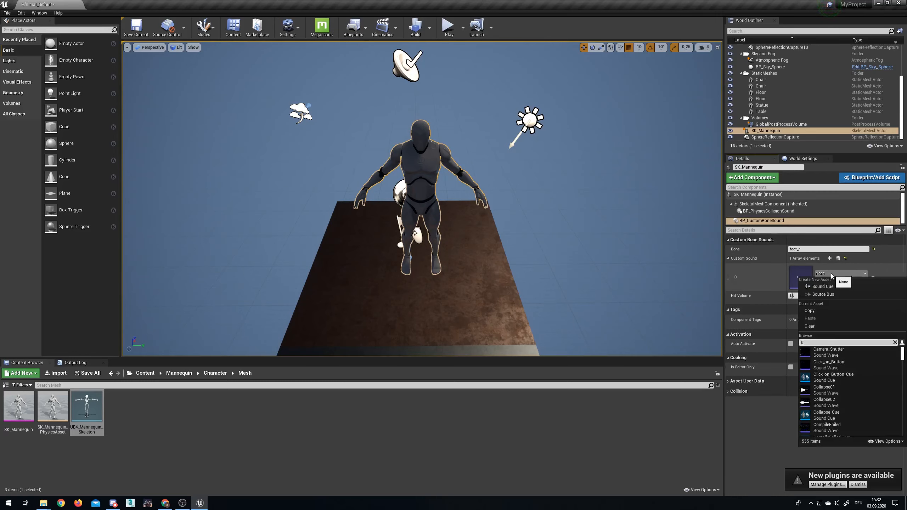
text(step)
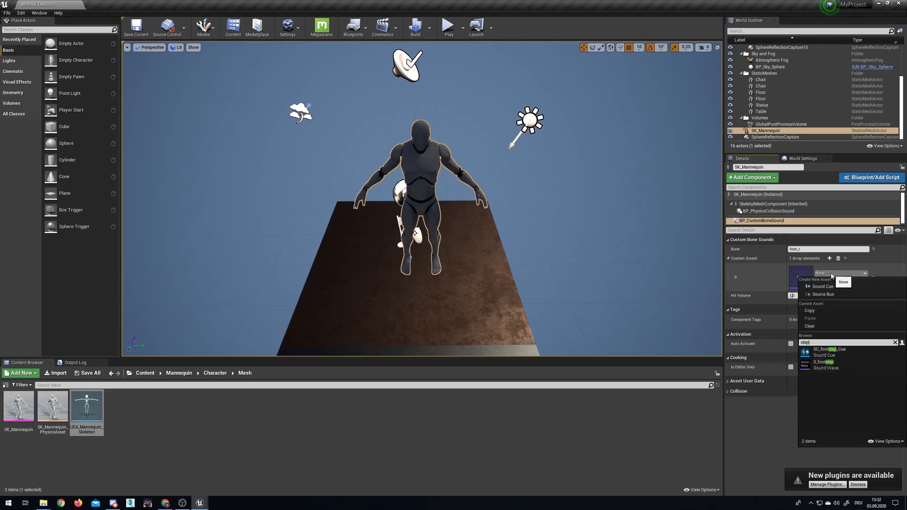
click(829, 351)
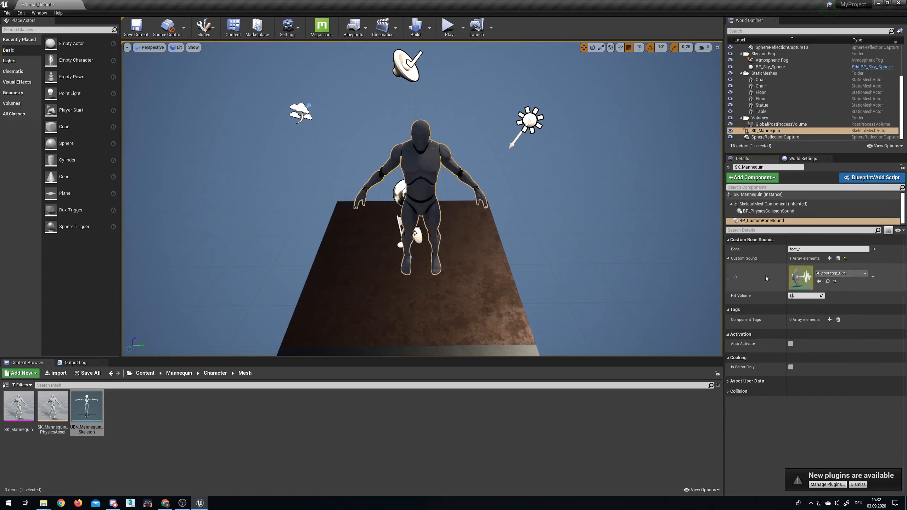
Duplicate the BP_CustomBoneSound component and set the copy's bone to foot_l
click(771, 211)
click(769, 221)
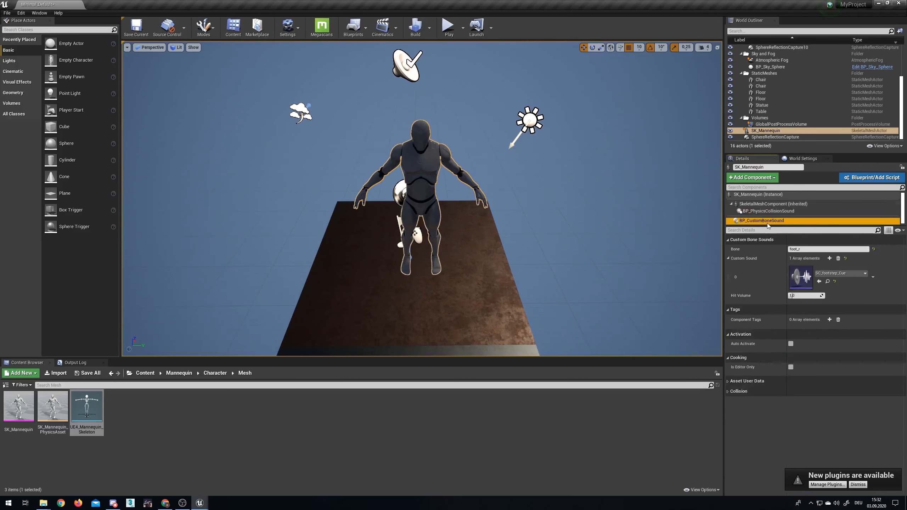
key(ctrl+w)
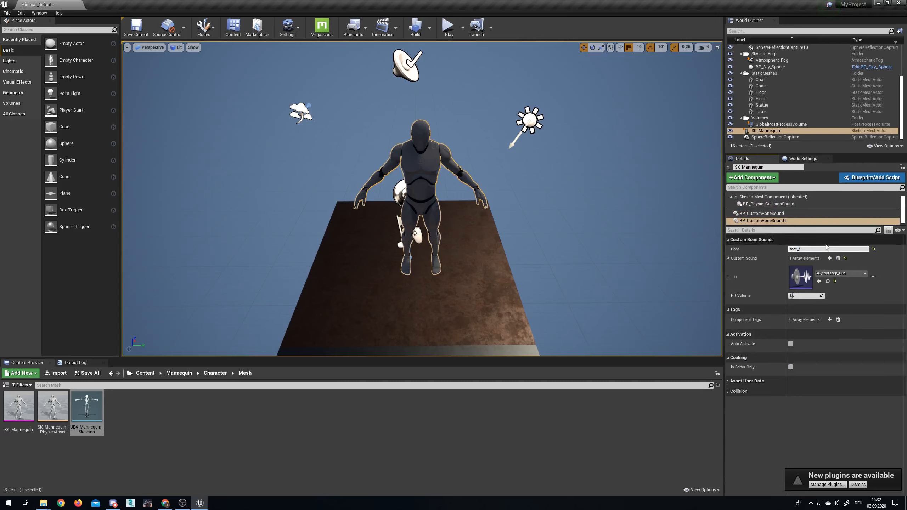
text(l)
Play the level twice to check the footstep sounds when the mannequin falls onto the floor
right_drag(571, 207, 547, 192)
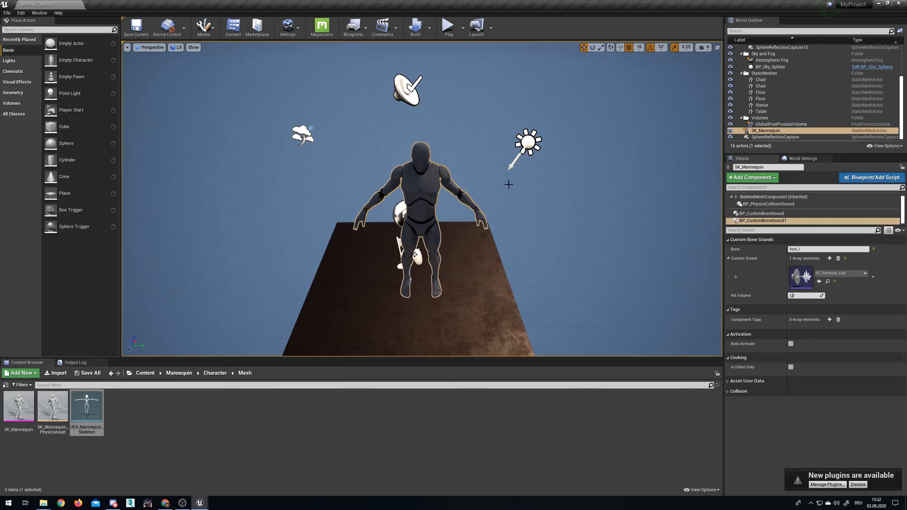
click(452, 30)
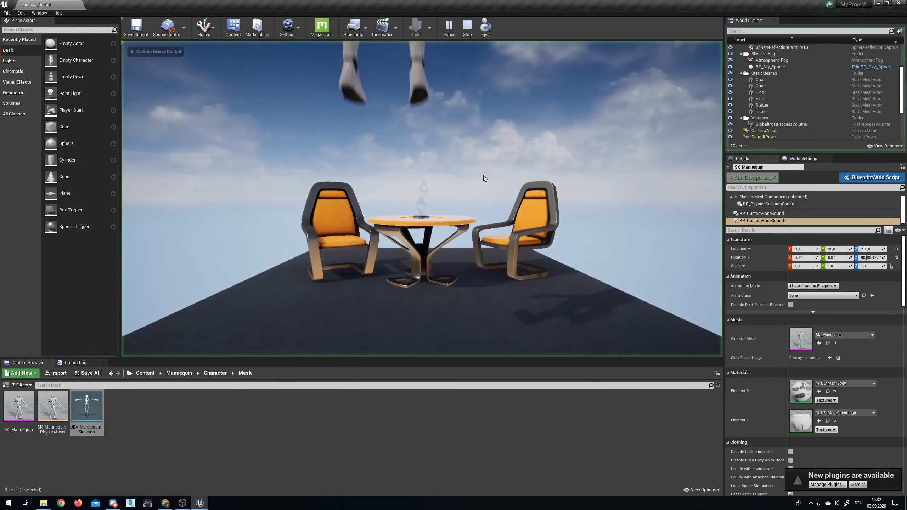
key(Escape)
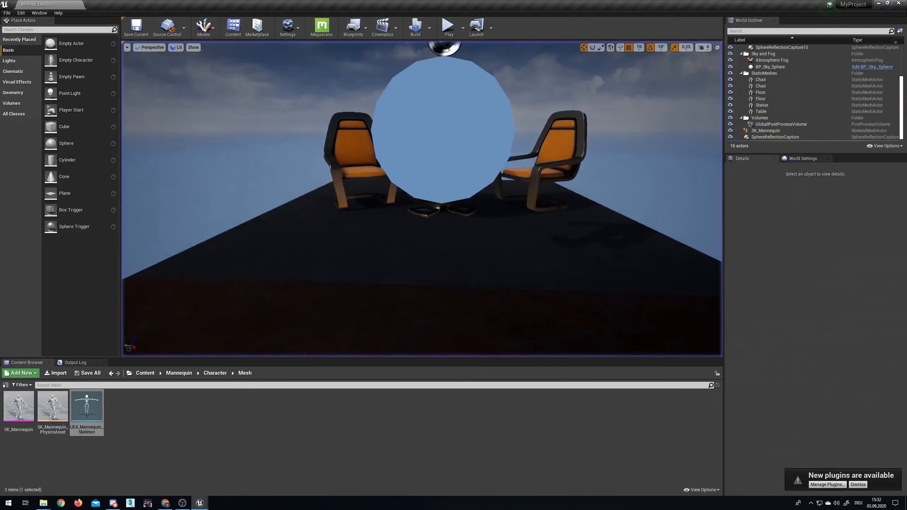
right_drag(422, 199, 557, 229)
mouse_move(490, 79)
right_down()
mouse_move(474, 22)
mouse_move(490, 79)
right_up()
click(448, 26)
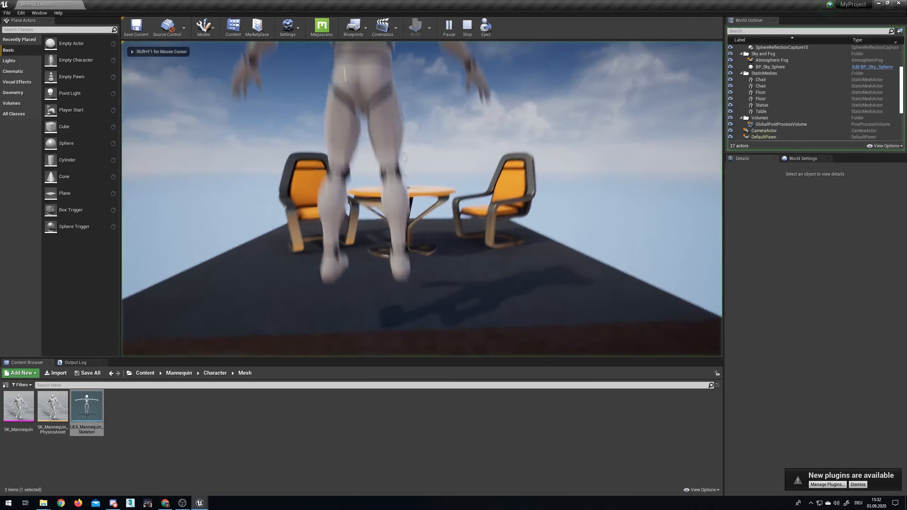
key(Escape)
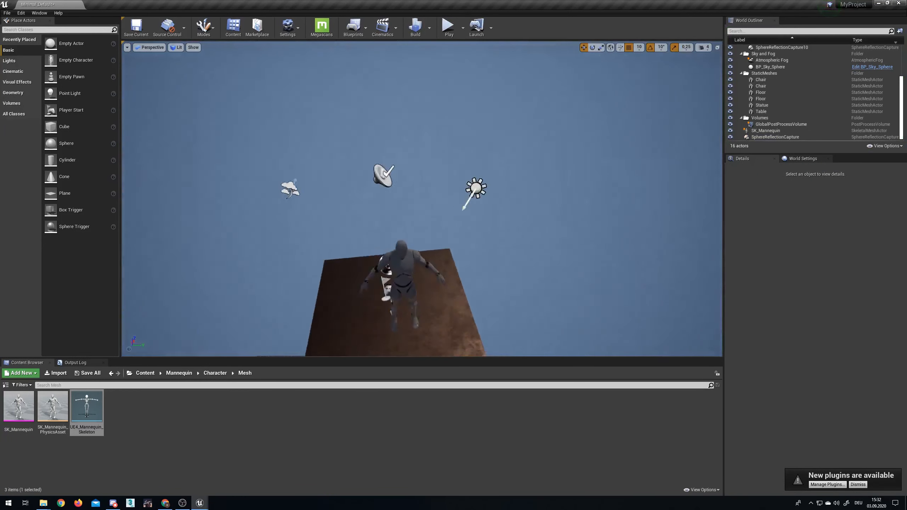
Duplicate the mannequin's foot_r bone sound component, set the copy's bone to head and its sound to SC_Pain_Cue
mouse_move(396, 161)
right_down()
mouse_move(396, 200)
mouse_move(396, 154)
mouse_move(396, 162)
right_up()
click(407, 168)
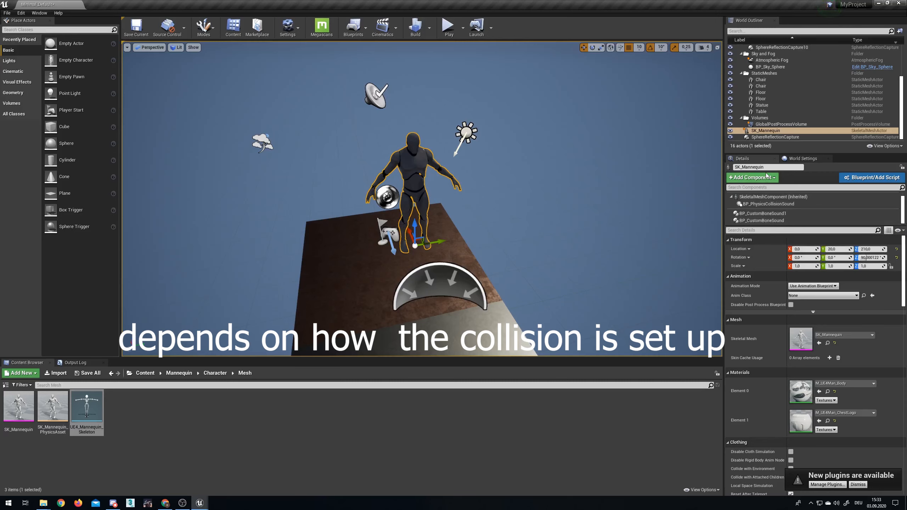
click(763, 221)
key(ctrl+w)
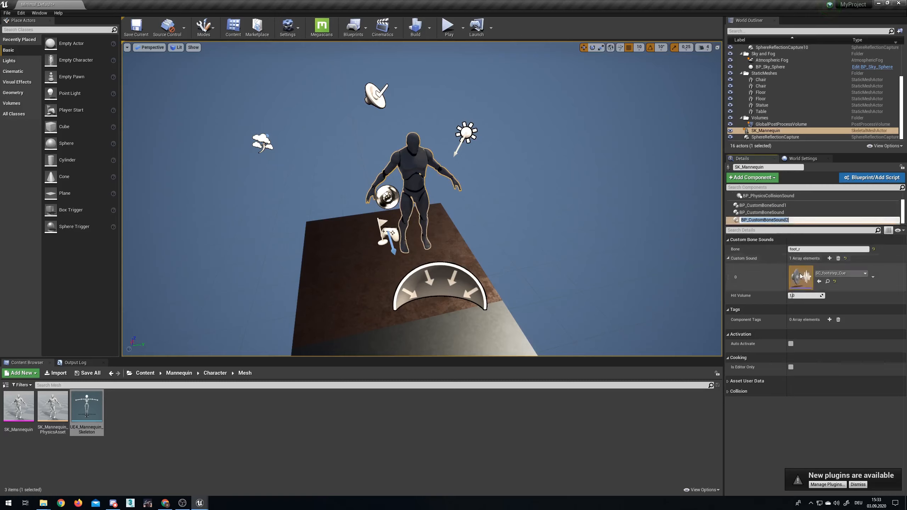
key(Return)
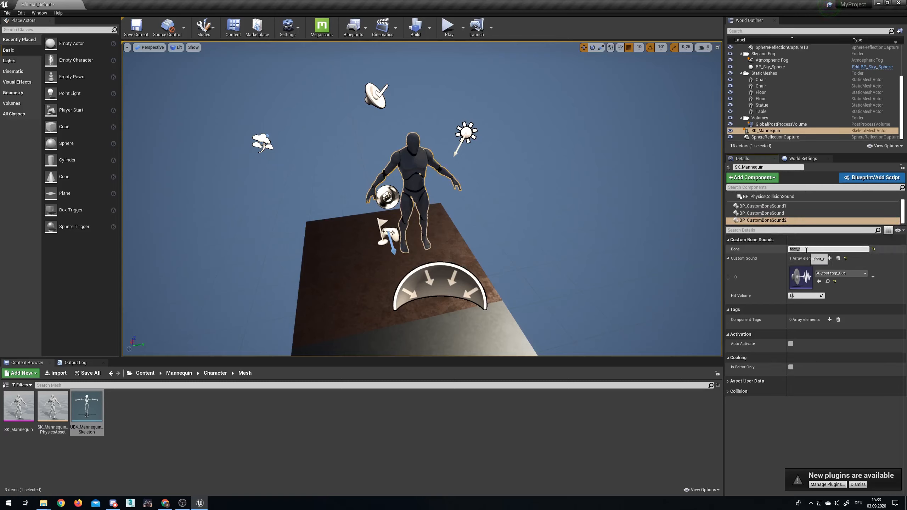
text(head)
click(822, 273)
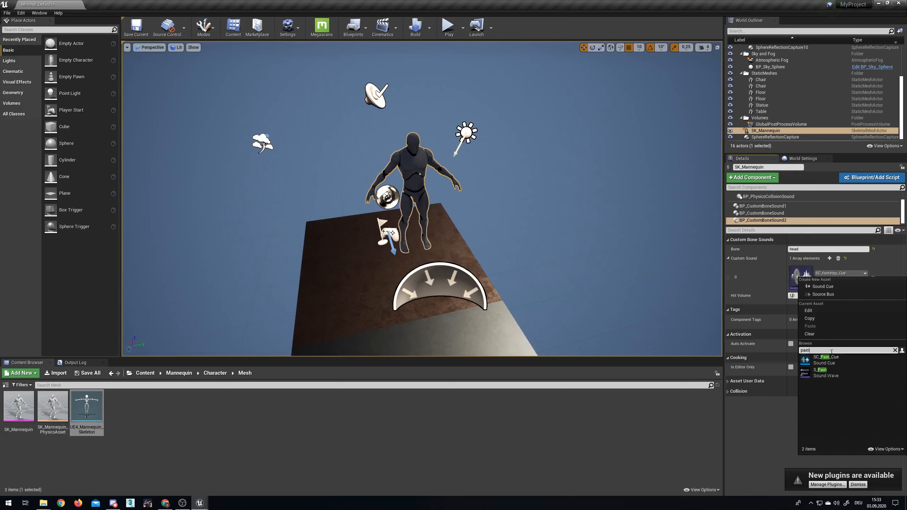
click(825, 360)
Rotate the mannequin 180° so it hangs upside down and raise it to a Z location of 350
middle_drag(470, 180, 460, 221)
click(460, 221)
key(e)
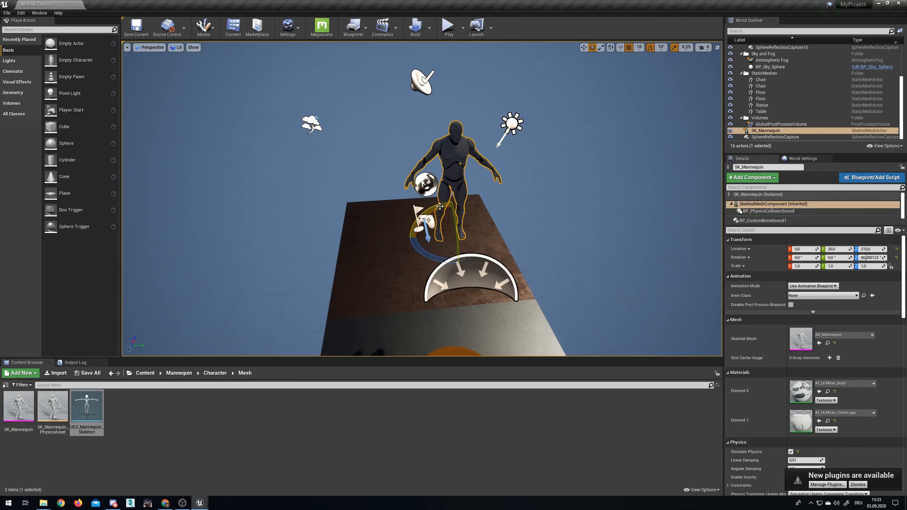
drag(440, 207, 459, 118)
key(w)
Test the upside-down mannequin's fall by playing the level once and running it once in Simulate mode
click(448, 28)
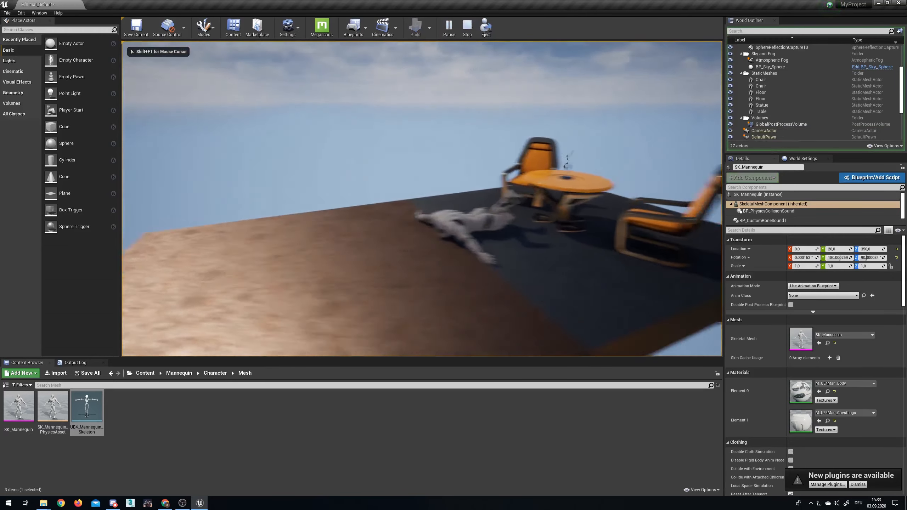
key(Escape)
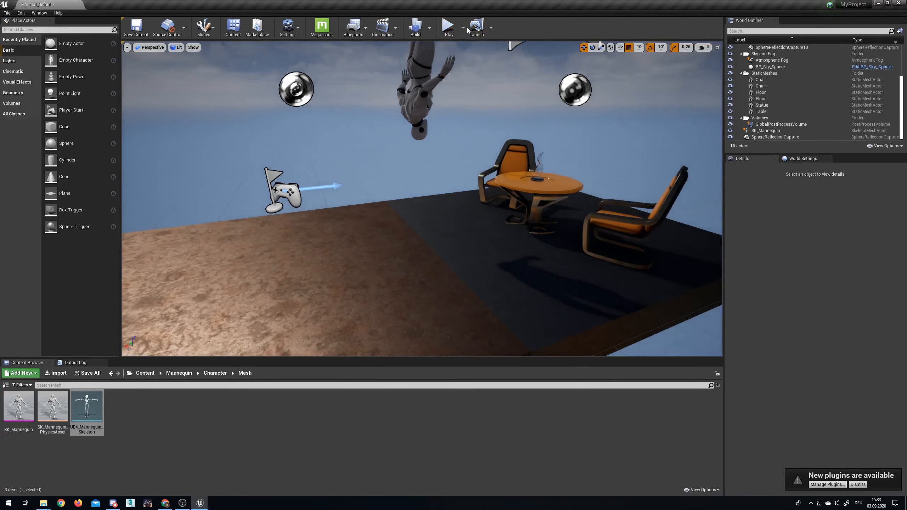
click(464, 29)
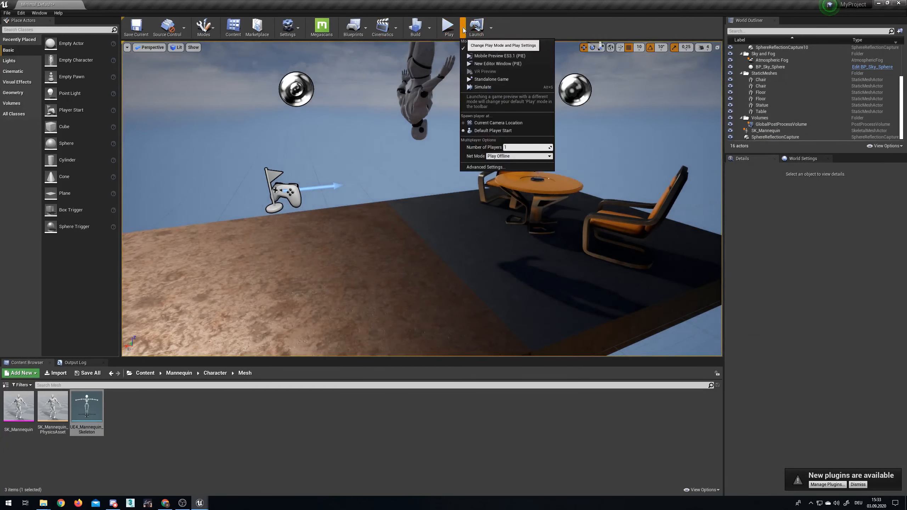
click(495, 88)
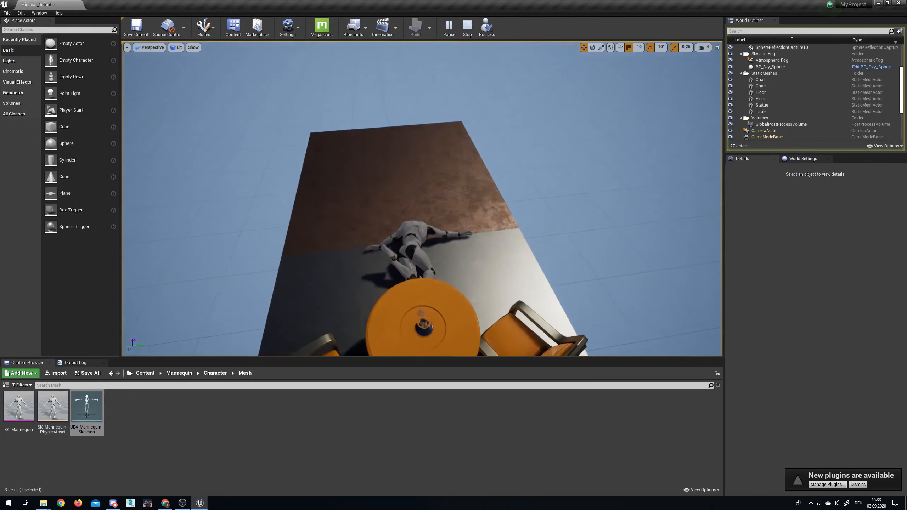
key(Escape)
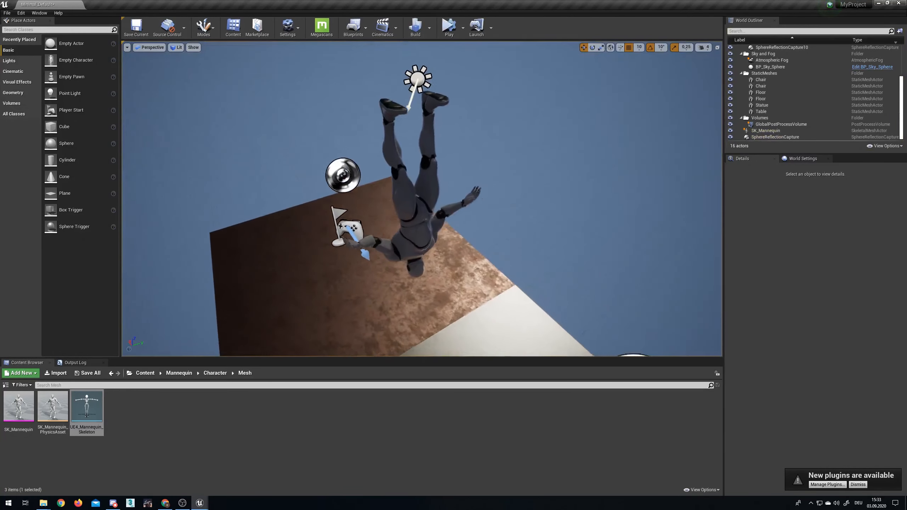
Place a cube above the floor beside the mannequin, at about X 120, Y -110, Z 160
scroll(421, 201, down, 5)
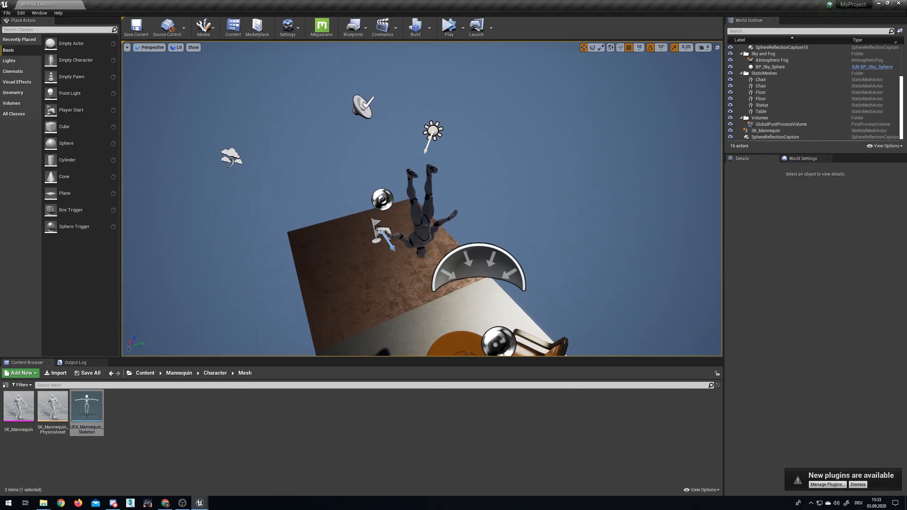
click(427, 215)
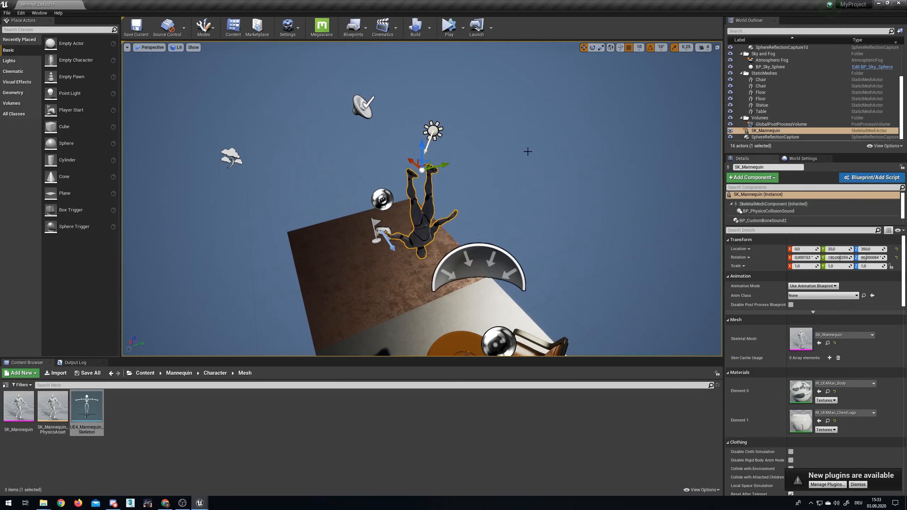
right_drag(524, 153, 543, 168)
key(w)
drag(64, 127, 238, 167)
drag(367, 229, 389, 215)
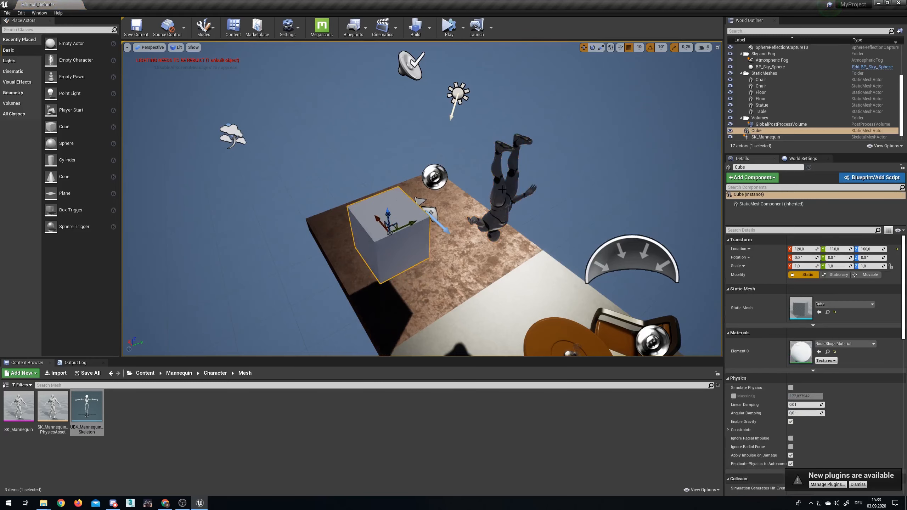
Copy the mannequin's BP_PhysicsCollisionSound component onto the cube
click(502, 190)
click(768, 211)
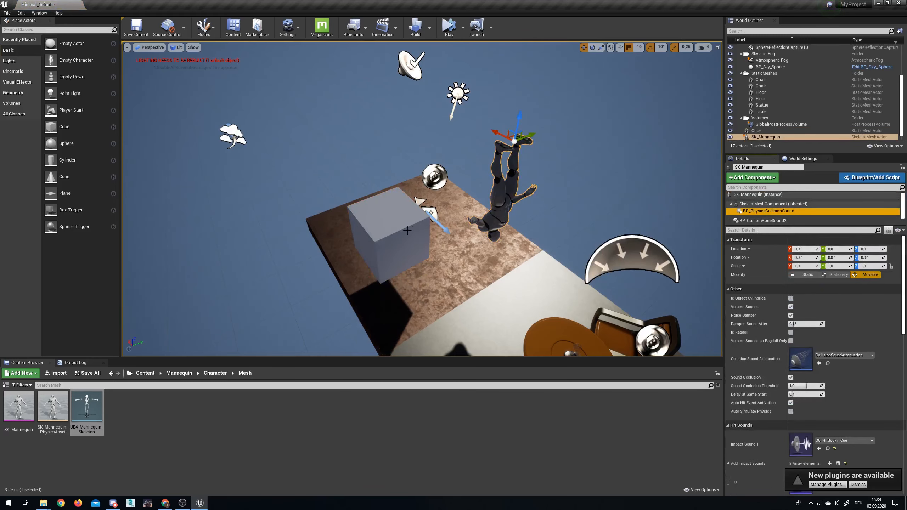
click(385, 219)
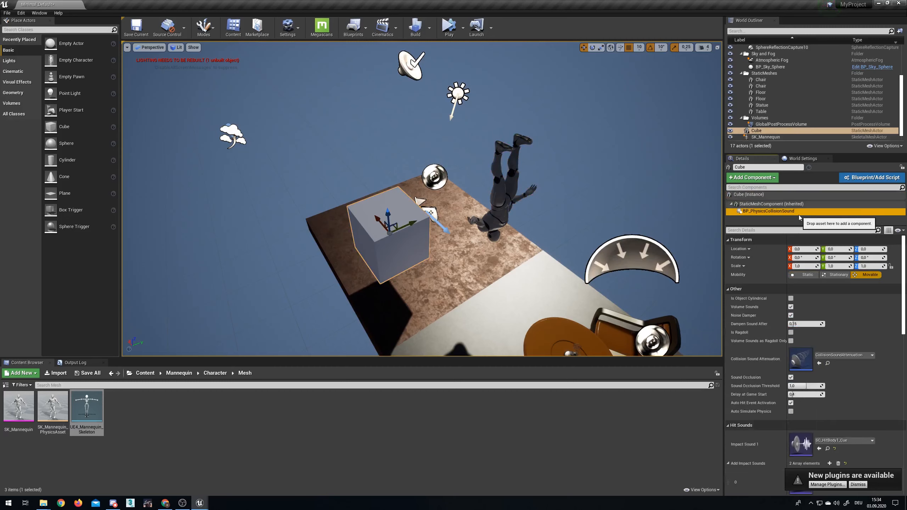
Turn off Simulate Physics for the mannequin
click(495, 201)
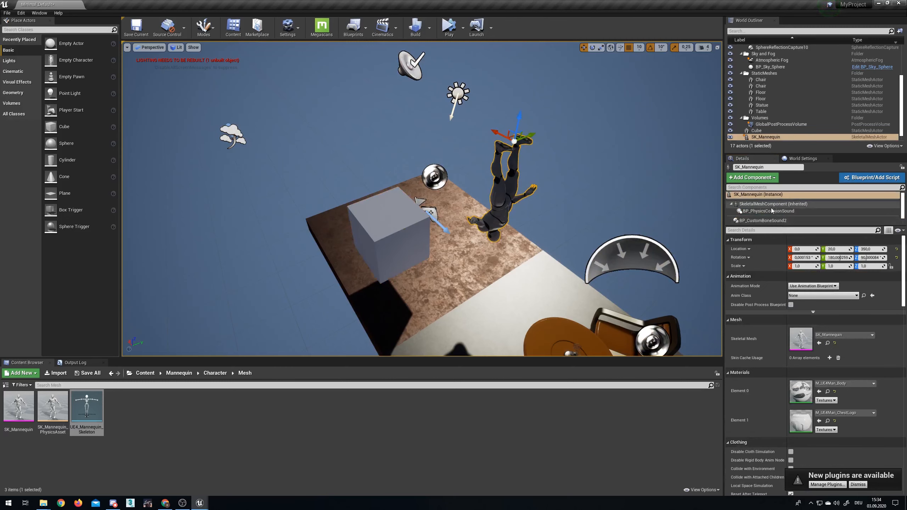
scroll(773, 342, down, 5)
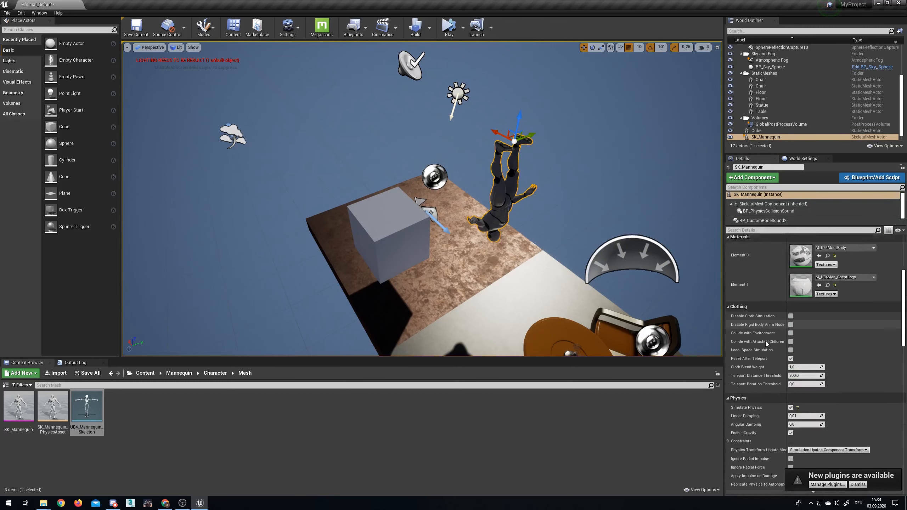
scroll(765, 341, down, 3)
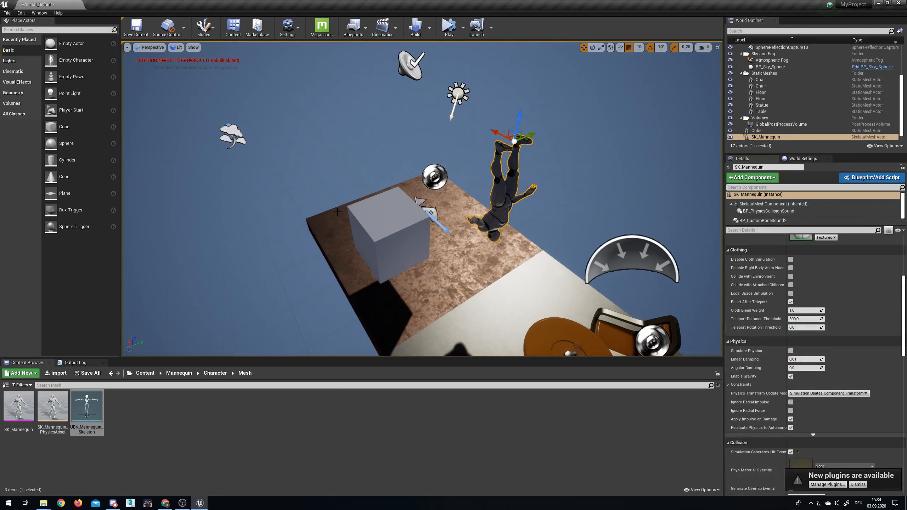
Turn on Simulate Physics for the cube
click(352, 214)
scroll(767, 348, down, 5)
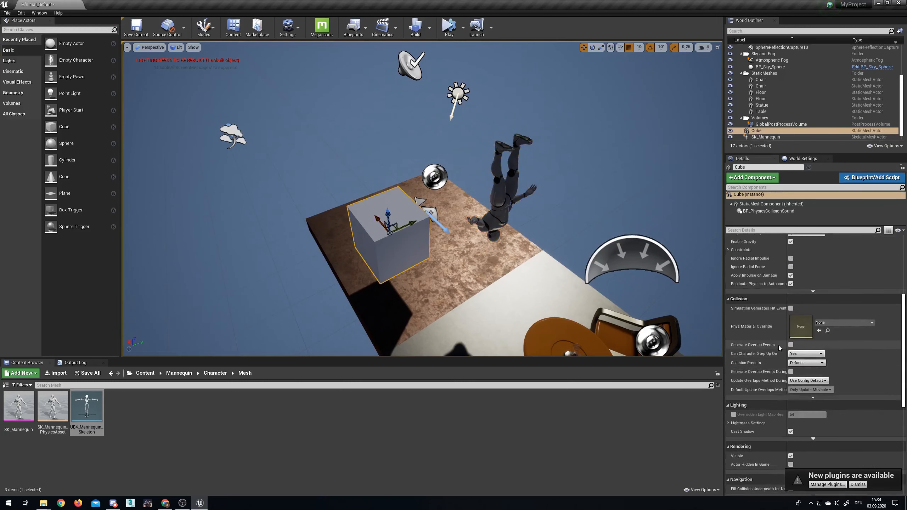
scroll(781, 348, up, 5)
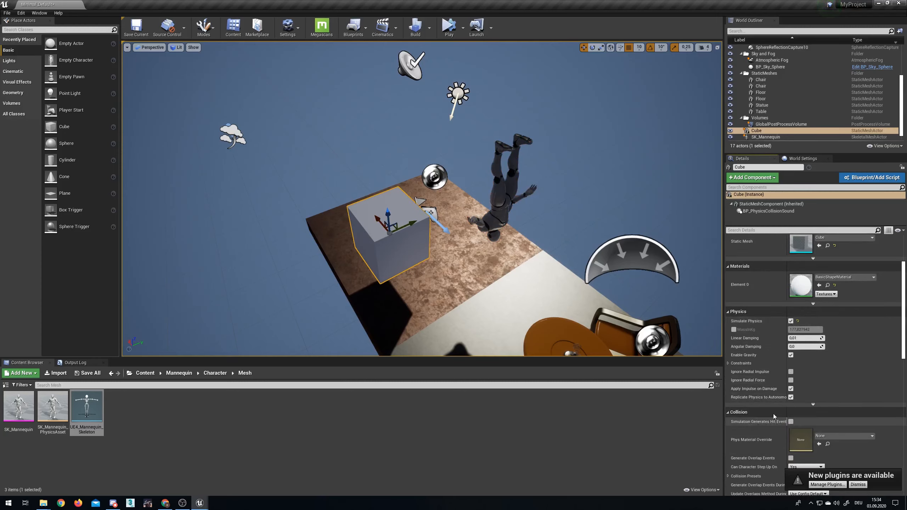
right_drag(456, 196, 402, 188)
key(d)
key(w)
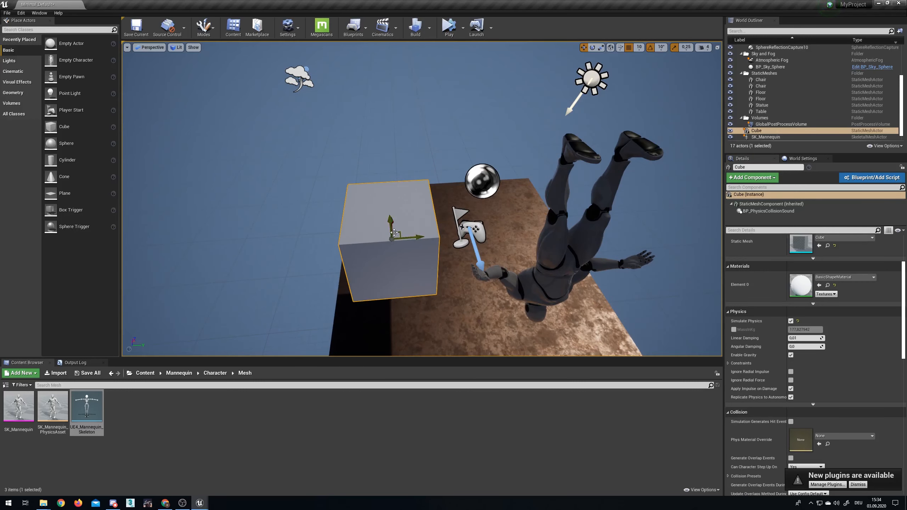
Run a brief simulation of the cube's fall, stop it, and raise the cube to about Z 320
click(448, 28)
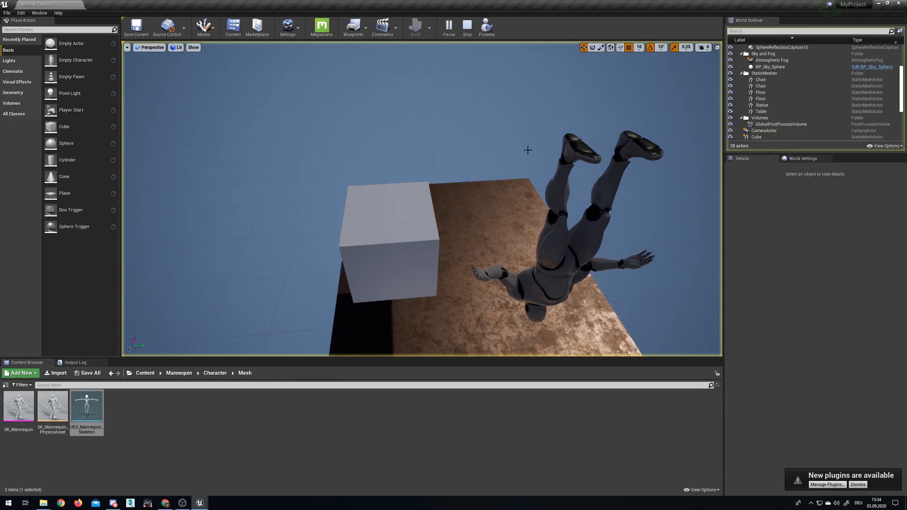
key(Escape)
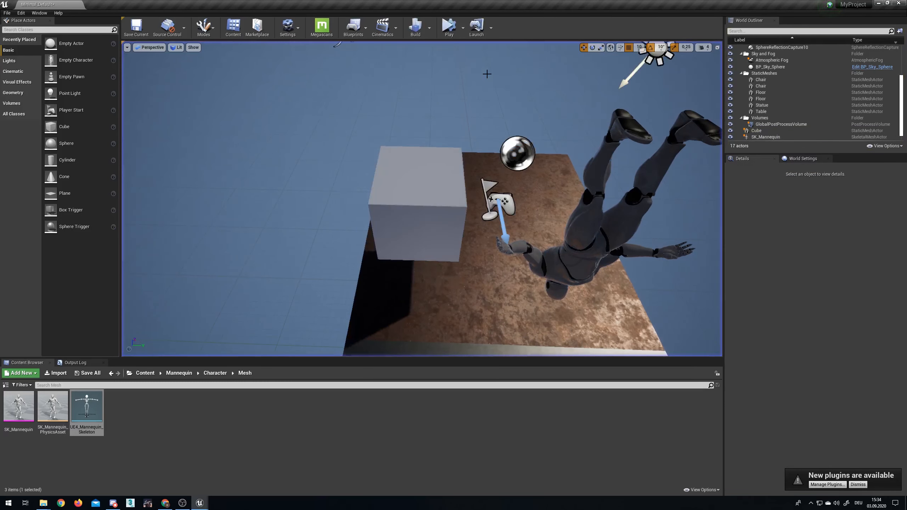
click(416, 200)
drag(420, 181, 418, 57)
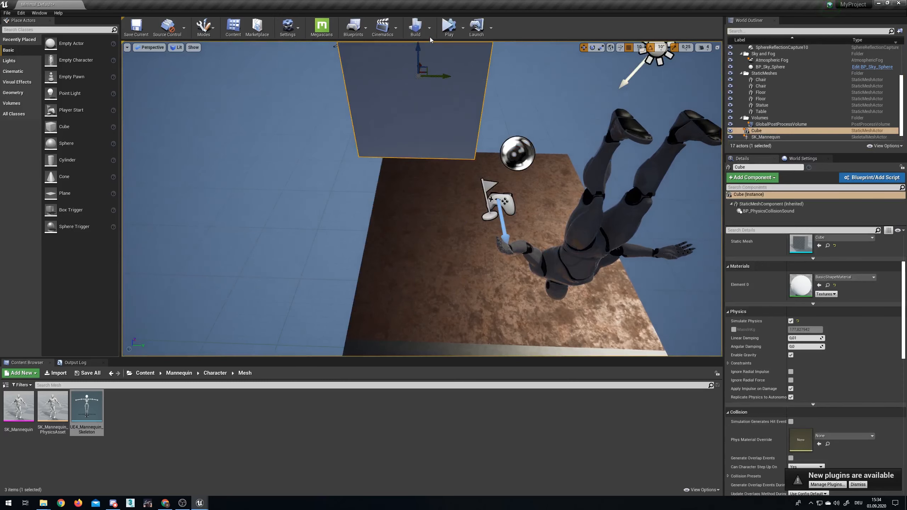
Simulate the raised cube dropping onto the floor beside the mannequin, stop the simulation, and select the cube
click(453, 25)
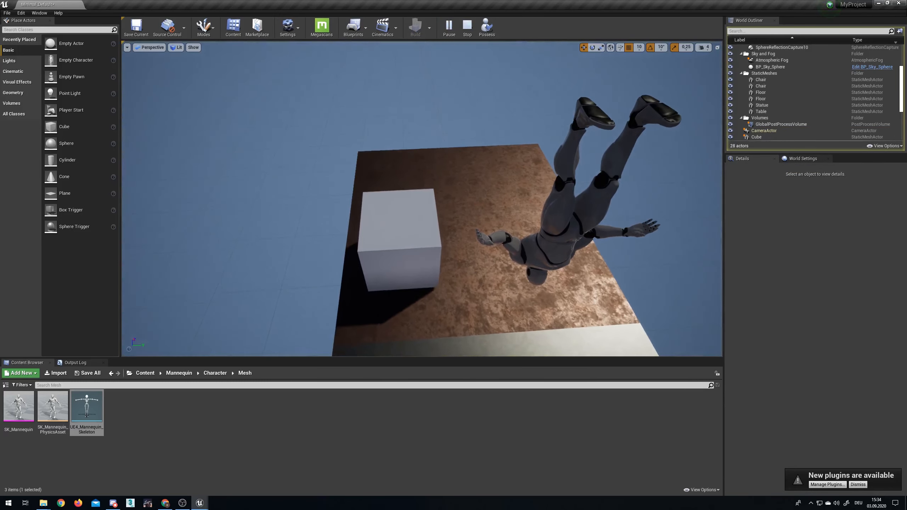
right_drag(490, 119, 482, 147)
key(Escape)
key(s)
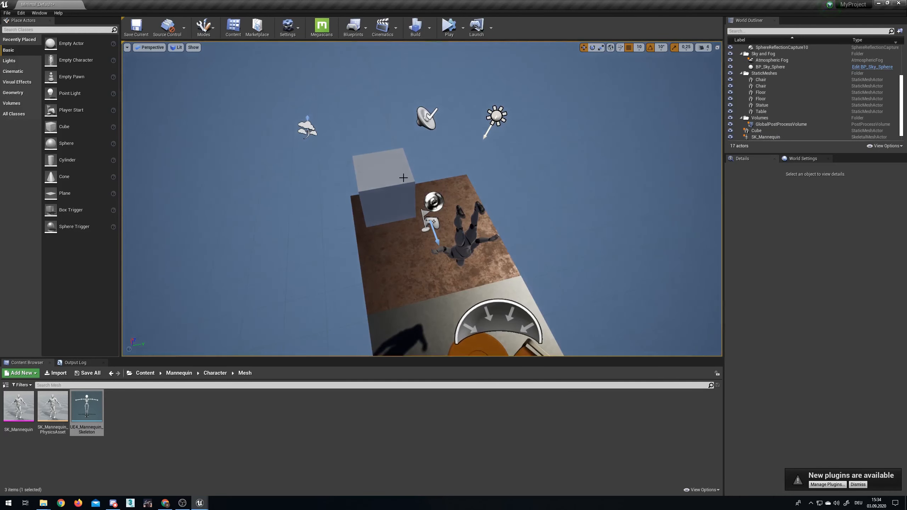
click(403, 178)
scroll(833, 312, up, 3)
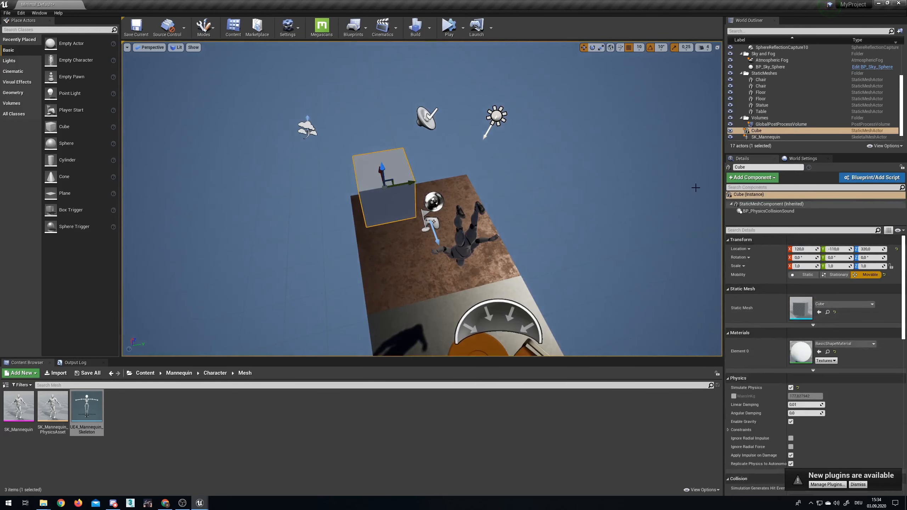
key(d)
right_drag(428, 177, 405, 180)
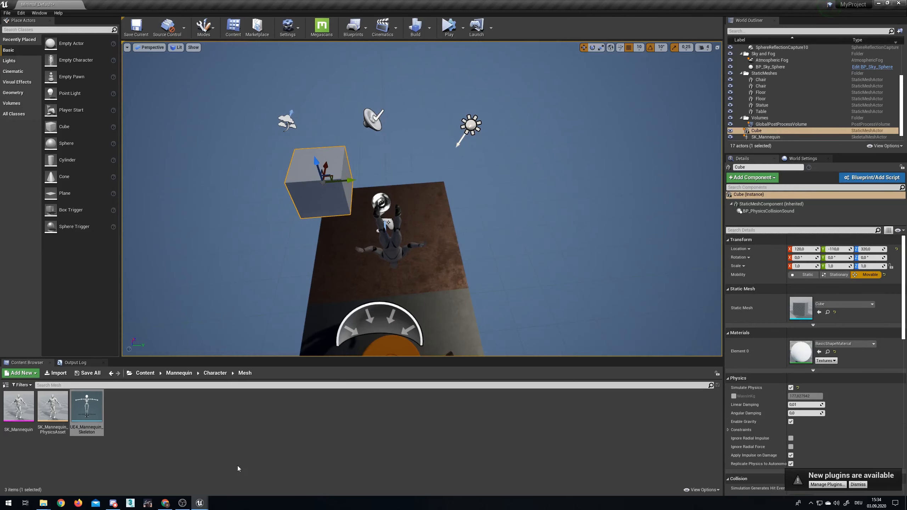
Switch to Discord and read the update patch notes on the volumes override in the announcements channel
click(116, 503)
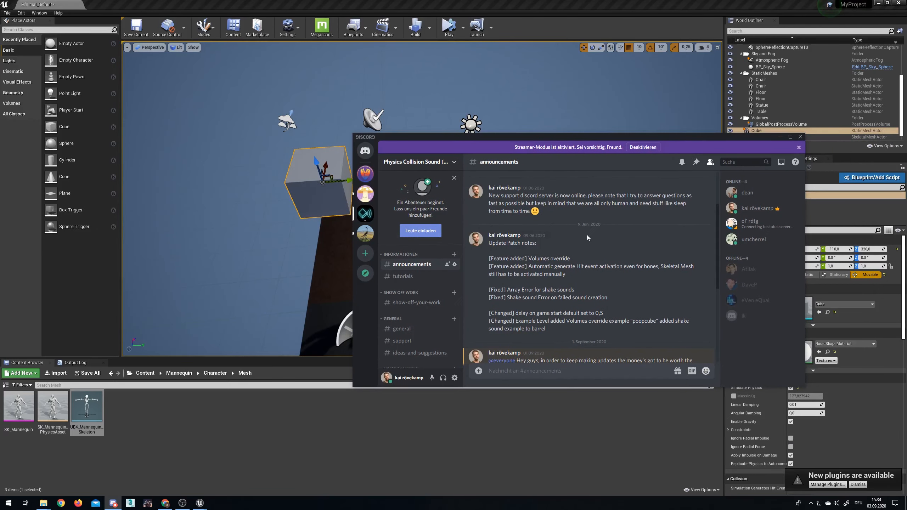
scroll(541, 257, down, 3)
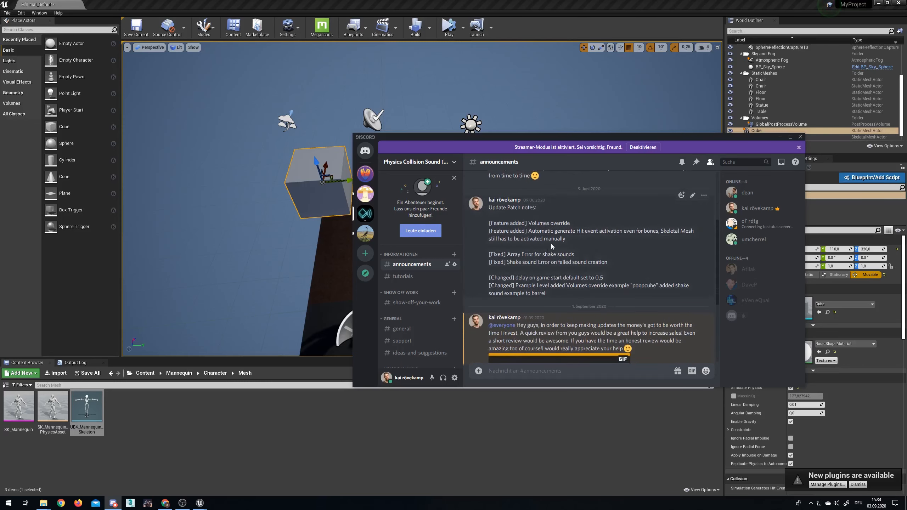
scroll(557, 230, up, 2)
scroll(559, 241, down, 1)
drag(578, 141, 906, 137)
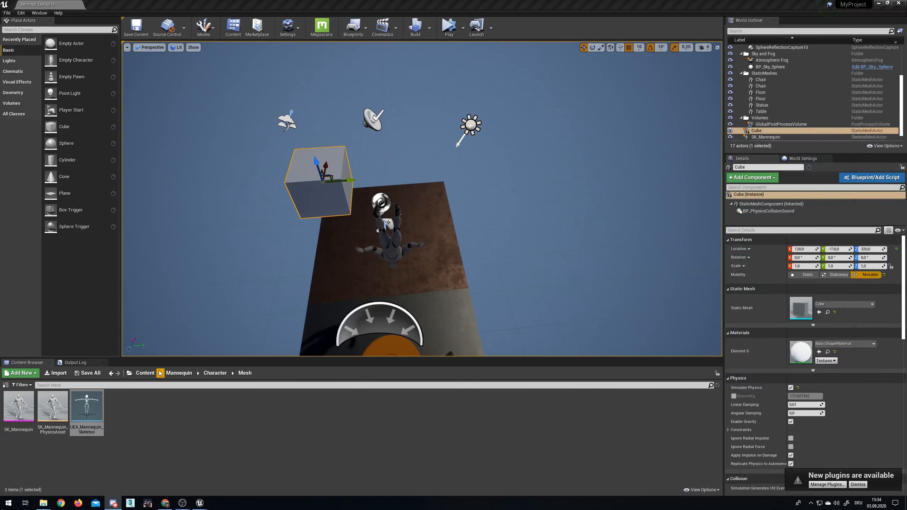
Open the CollisionSound level from PhysicsCollisionSound/Maps, saving the Minimal_Default level and its built data
click(145, 373)
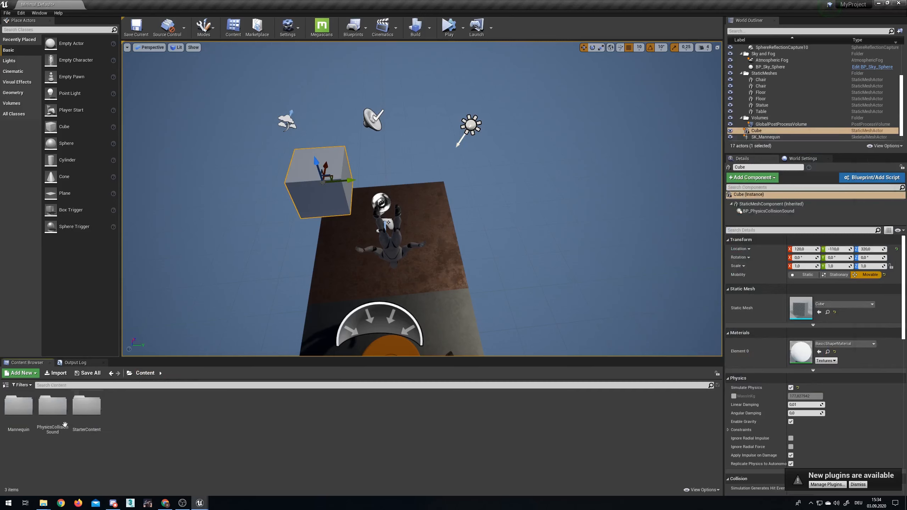
double_click(63, 421)
double_click(108, 425)
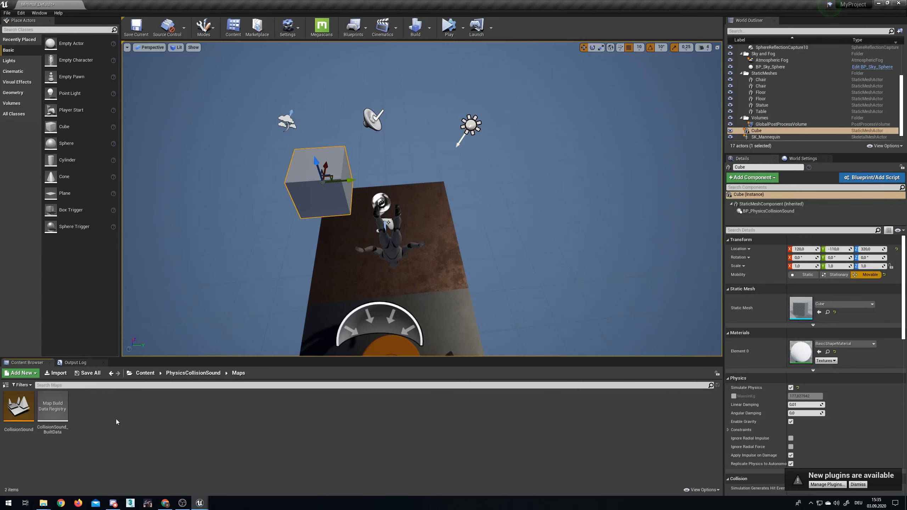
double_click(19, 409)
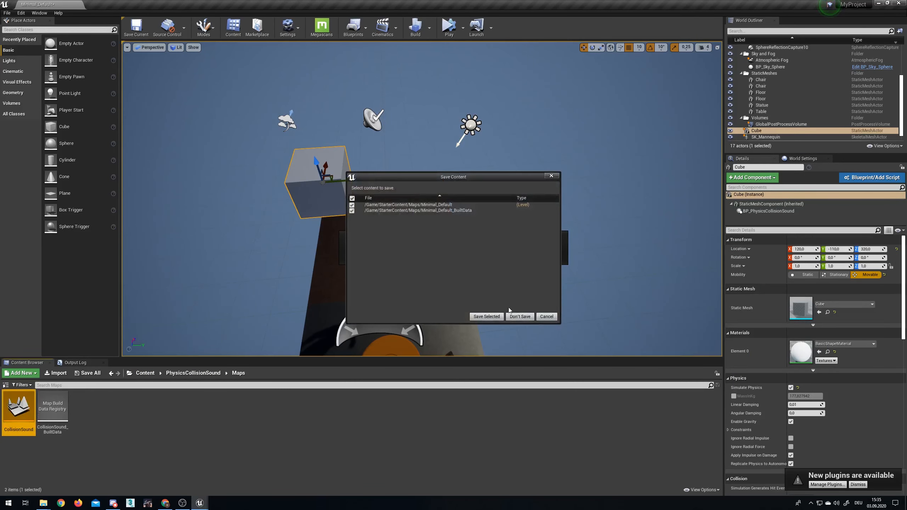
click(487, 316)
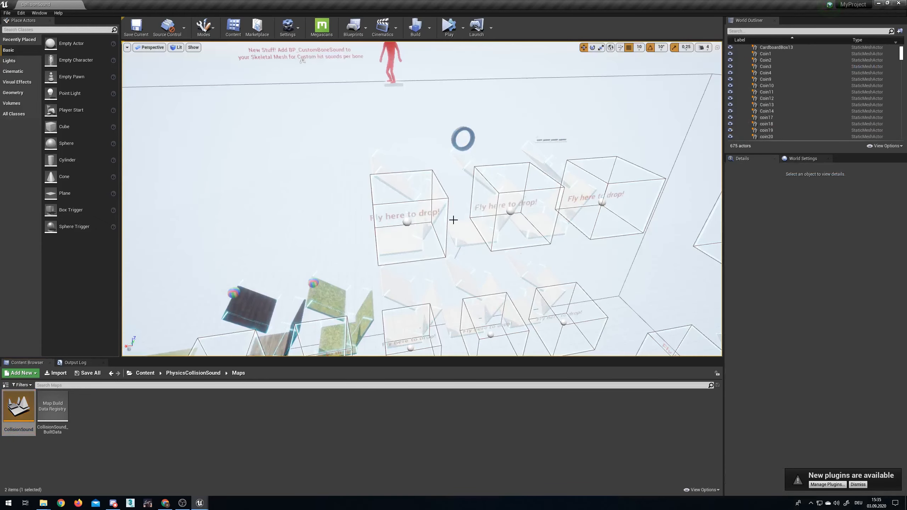
Lower the PostProcessVolume's Exposure Compensation to about -0.43
right_drag(422, 199, 499, 168)
key(w)
key(s)
key(s)
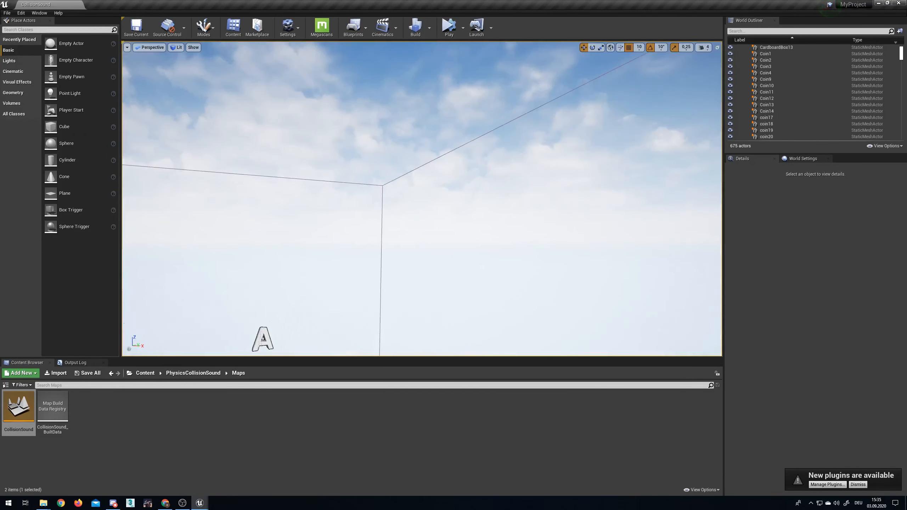
click(698, 259)
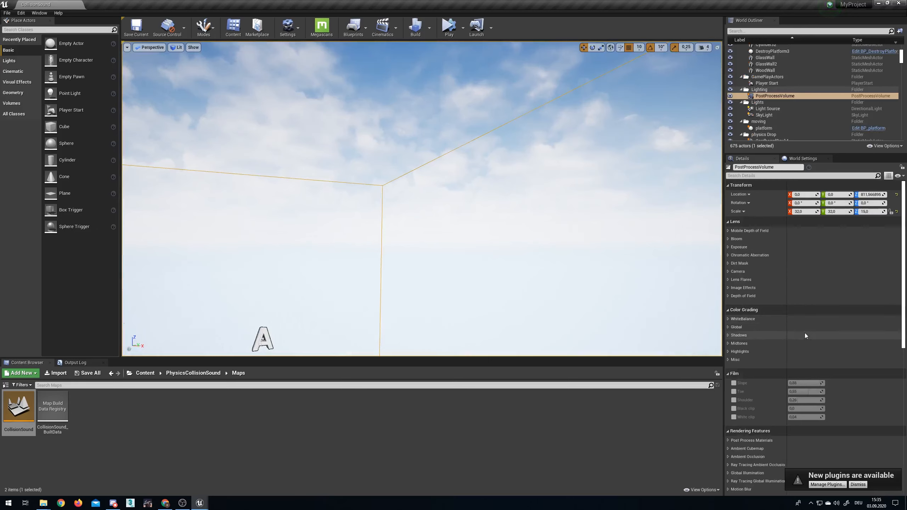
click(740, 247)
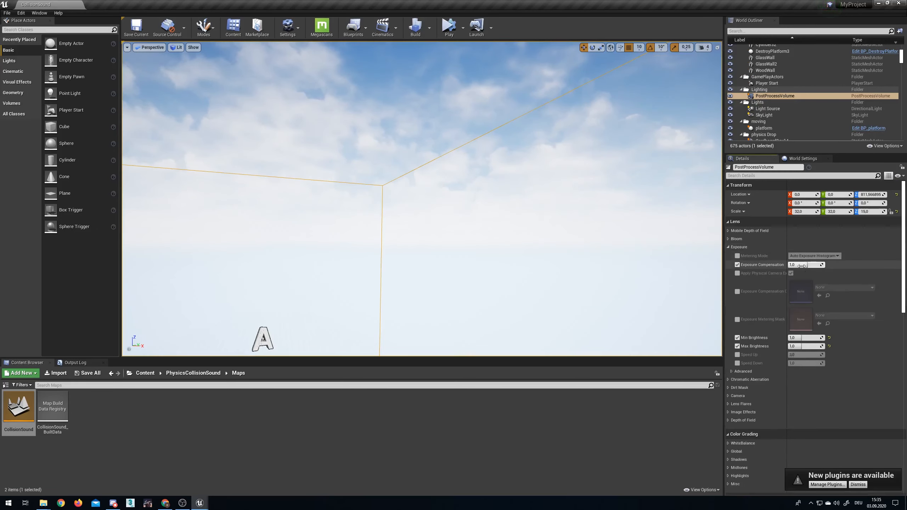
drag(801, 266, 795, 266)
right_drag(491, 249, 493, 279)
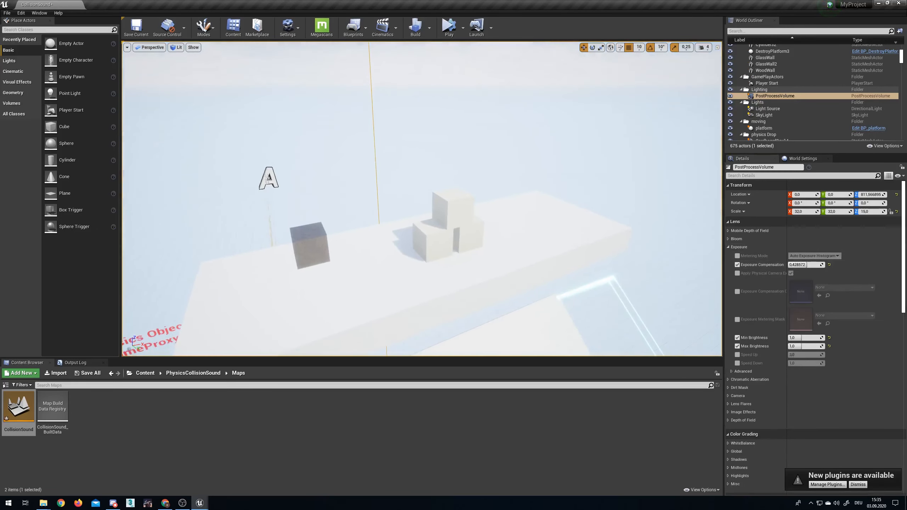
drag(807, 264, 806, 265)
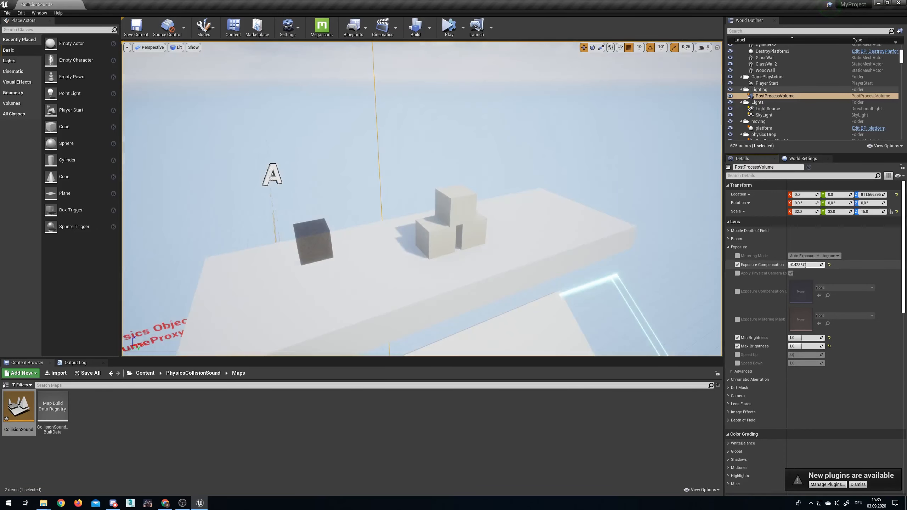
Select the dark PoopCube beside the stacked cubes and show its BP_OverrideVolumesProxy component settings
click(451, 208)
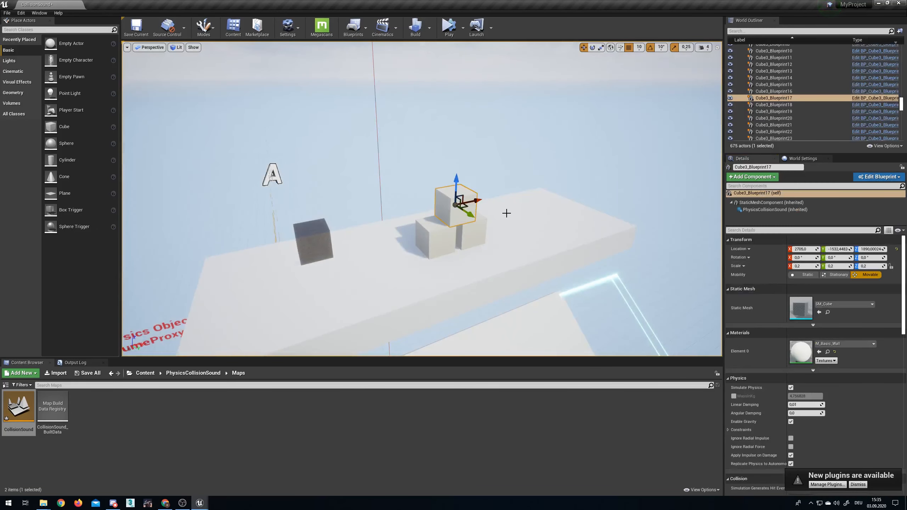
right_drag(506, 214, 478, 182)
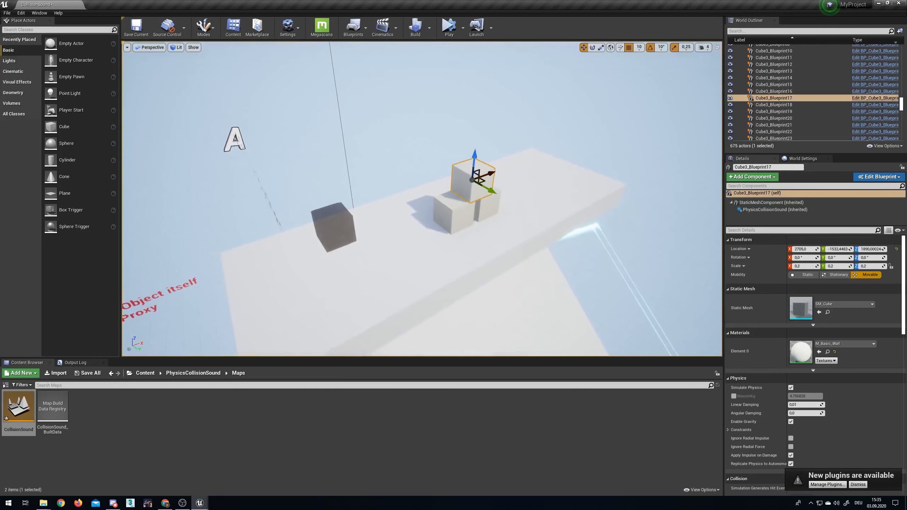
click(332, 218)
right_drag(499, 194, 475, 193)
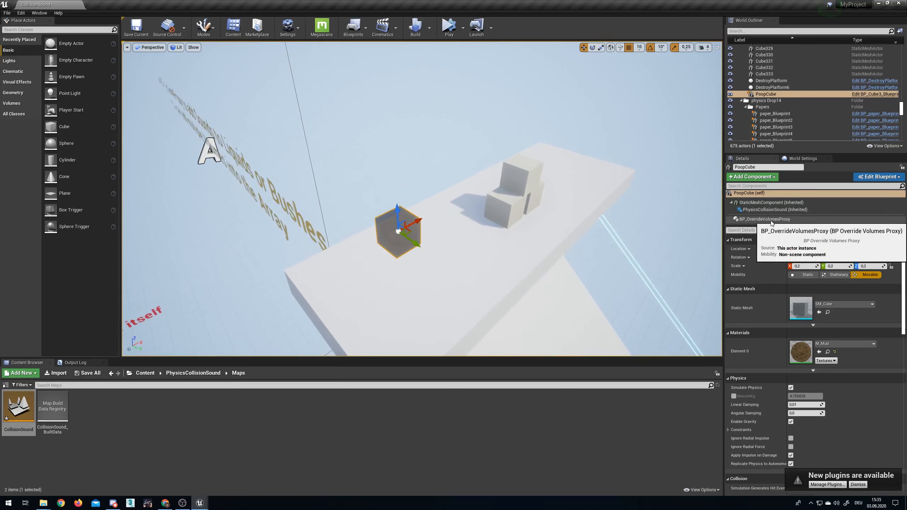
click(779, 219)
Examine the ramps and volumes below the PoopCube platform alongside the component's enter and exit volume settings
right_drag(551, 213, 572, 263)
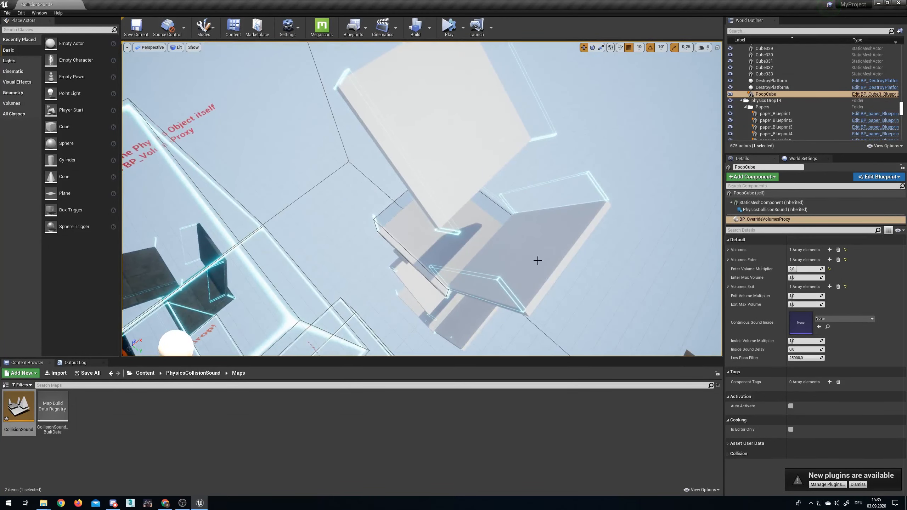
scroll(487, 152, down, 5)
right_drag(450, 339, 414, 292)
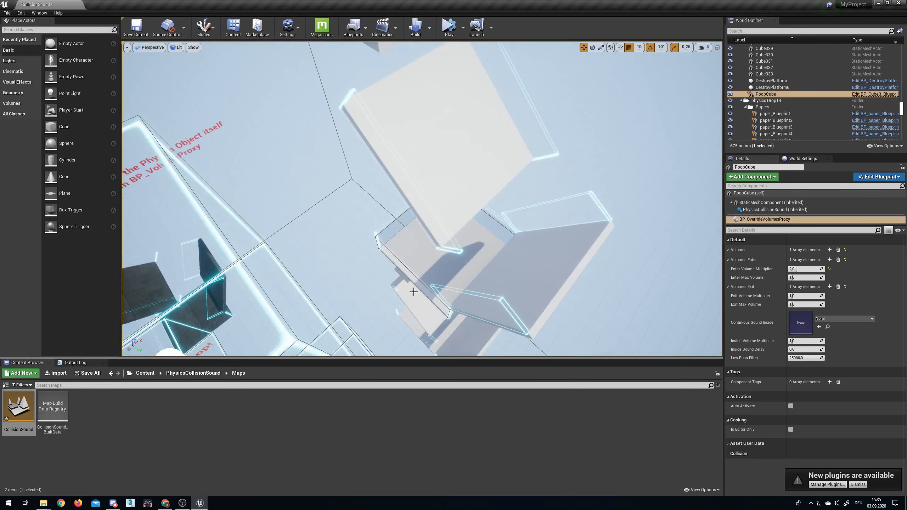
right_drag(416, 252, 416, 214)
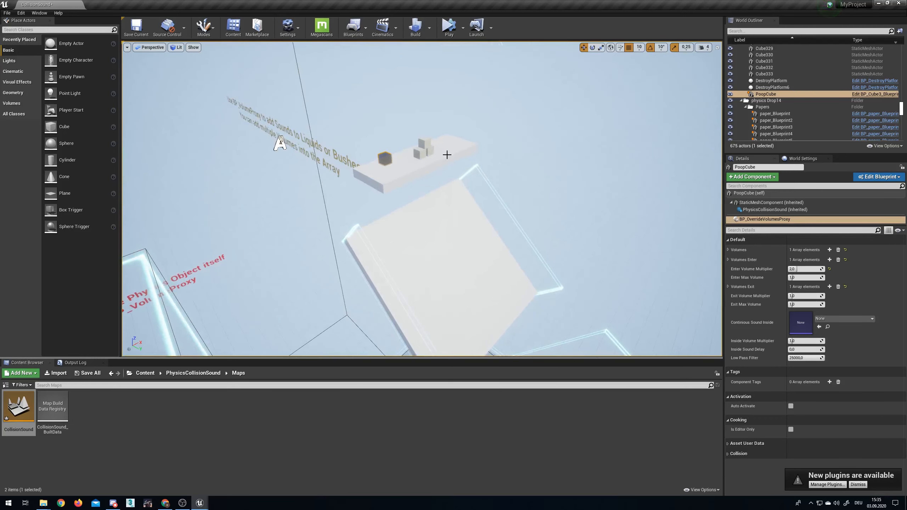
right_drag(447, 154, 441, 250)
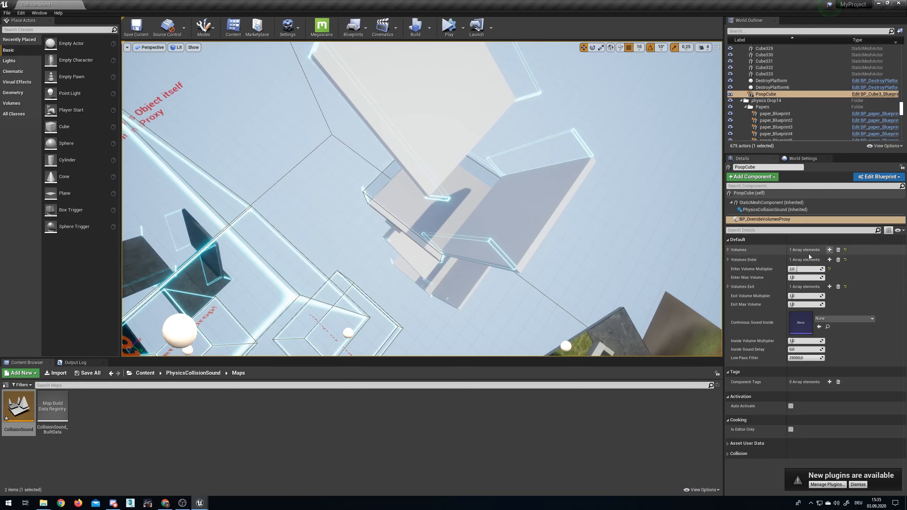
right_drag(602, 178, 580, 183)
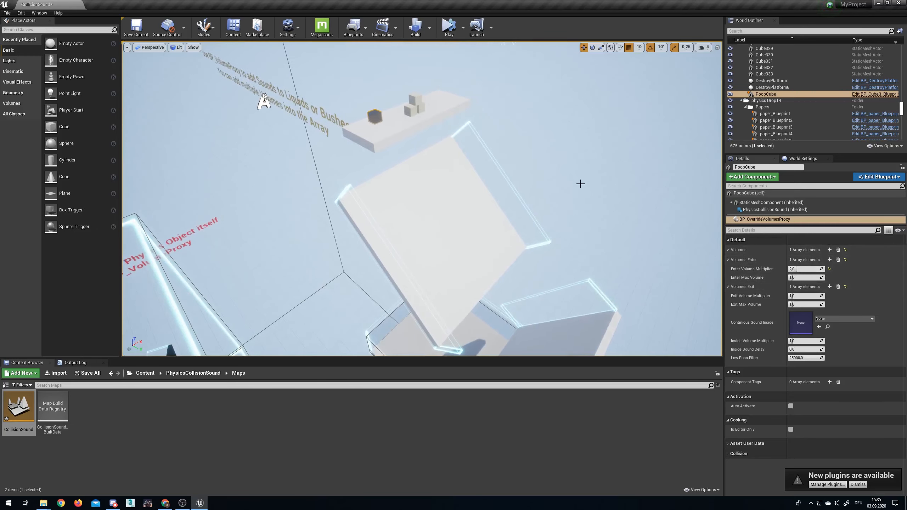
right_drag(381, 125, 362, 129)
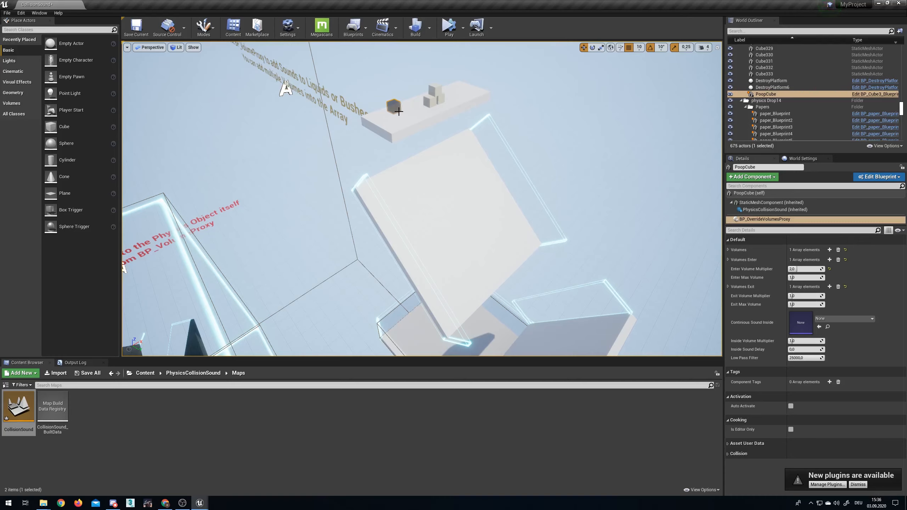
right_drag(483, 155, 466, 161)
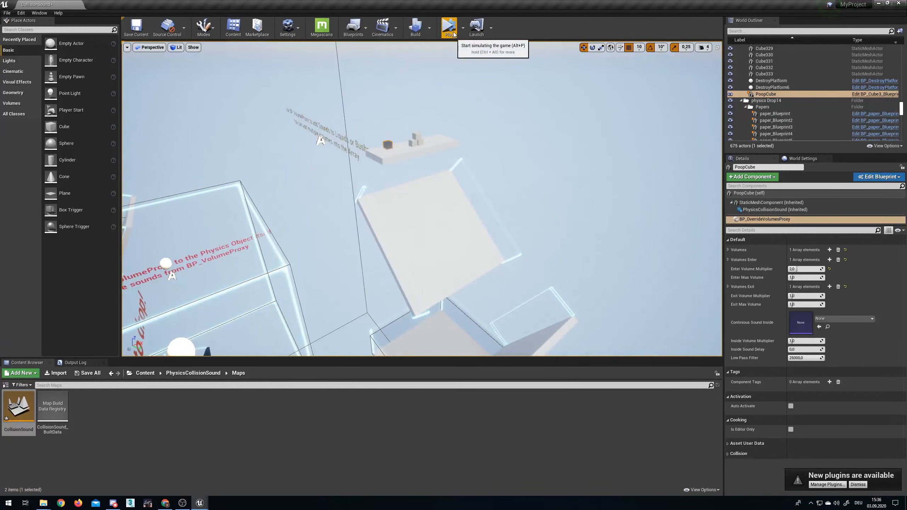
Play the level and fly to the PoopCube drop zone to release the cubes and follow their fall down the ramps
click(462, 28)
click(475, 45)
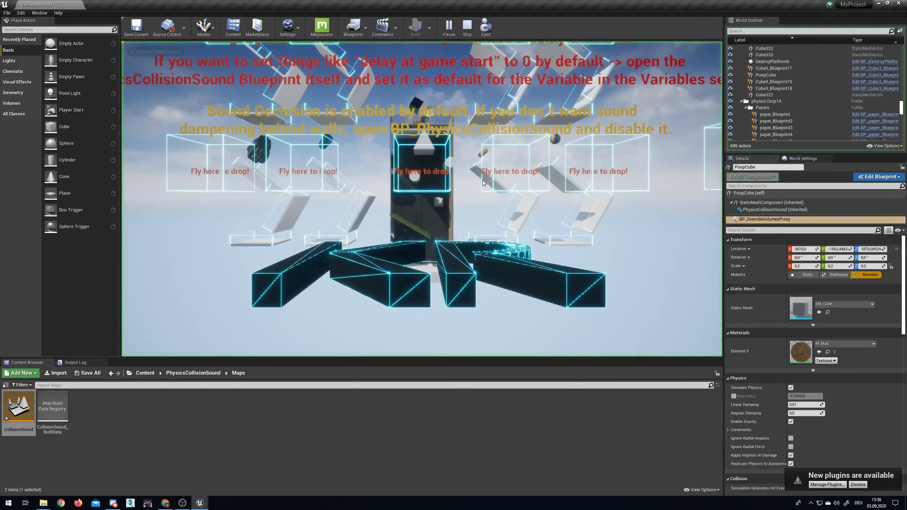
key(w)
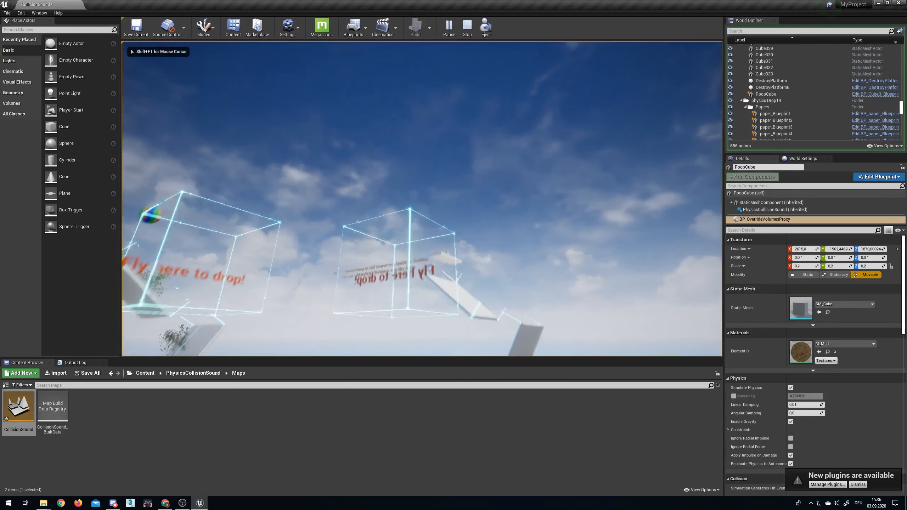
key(w)
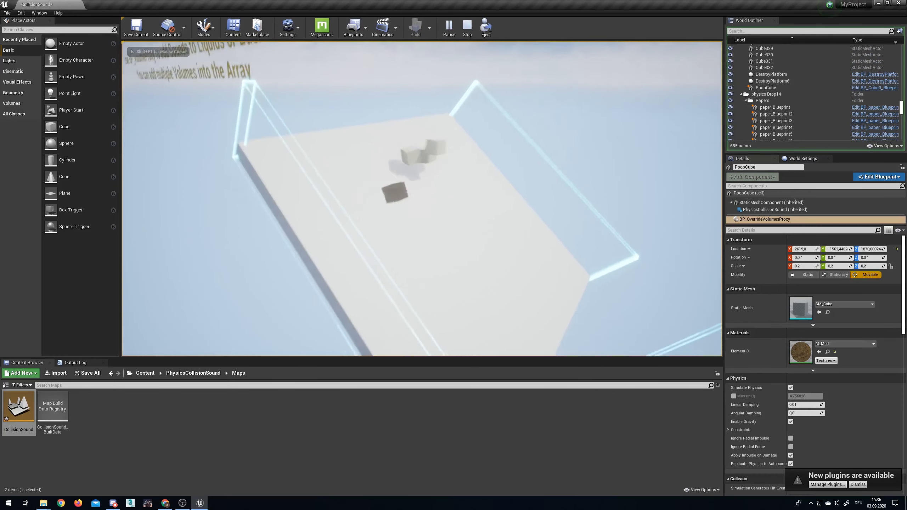
key(w)
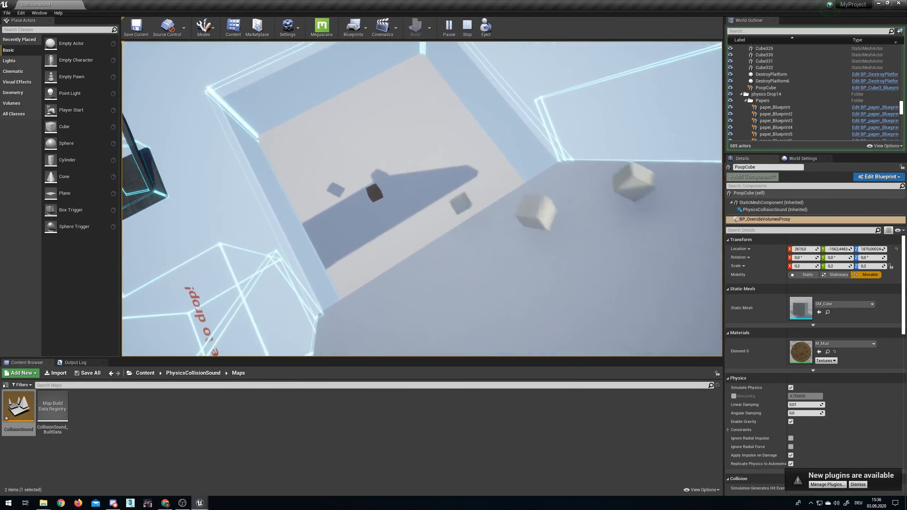
key(w)
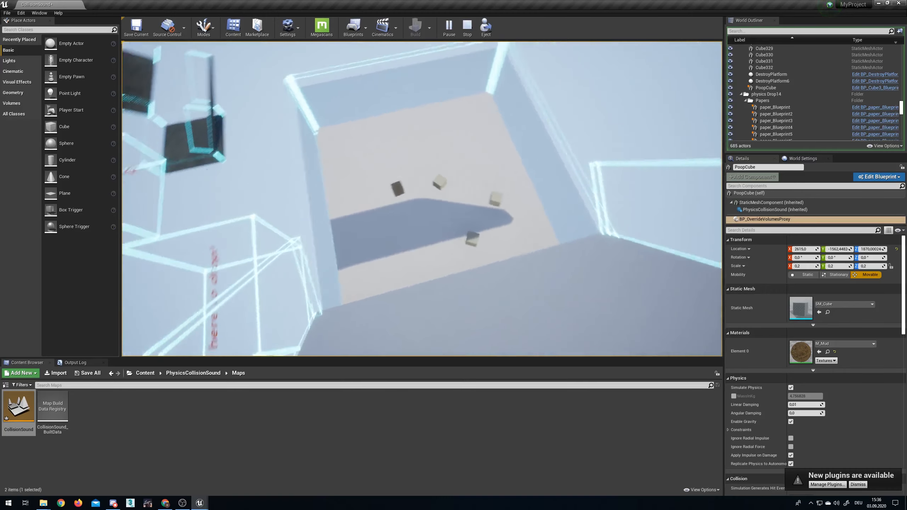
key(s)
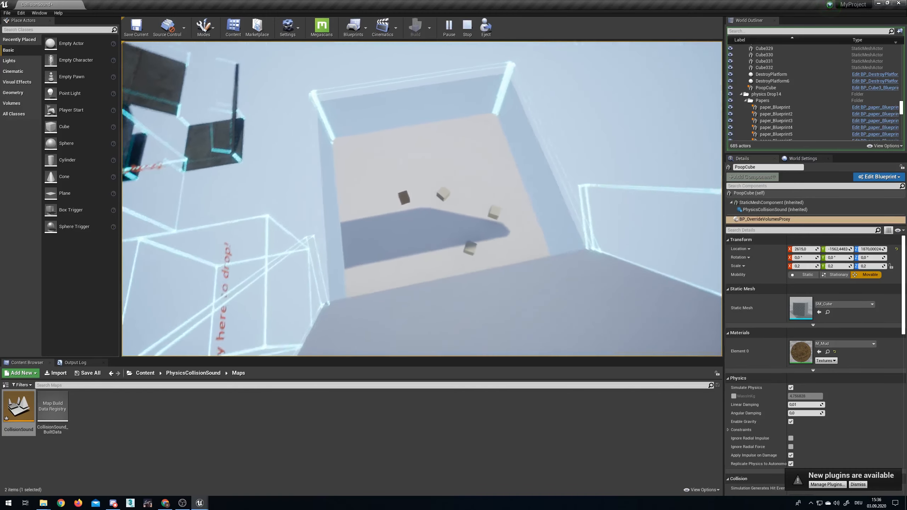
Stop the play session, reselect the dark PoopCube and expand the Volumes array of its BP_OverrideVolumesProxy component
key(s)
key(Escape)
right_drag(648, 257, 718, 255)
key(s)
right_drag(422, 199, 506, 172)
key(w)
key(s)
key(s)
click(459, 201)
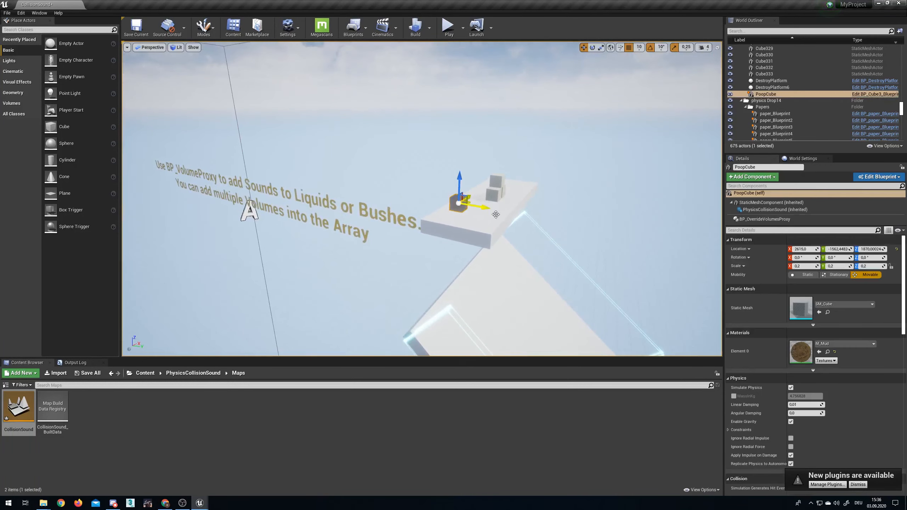
right_drag(458, 202, 566, 219)
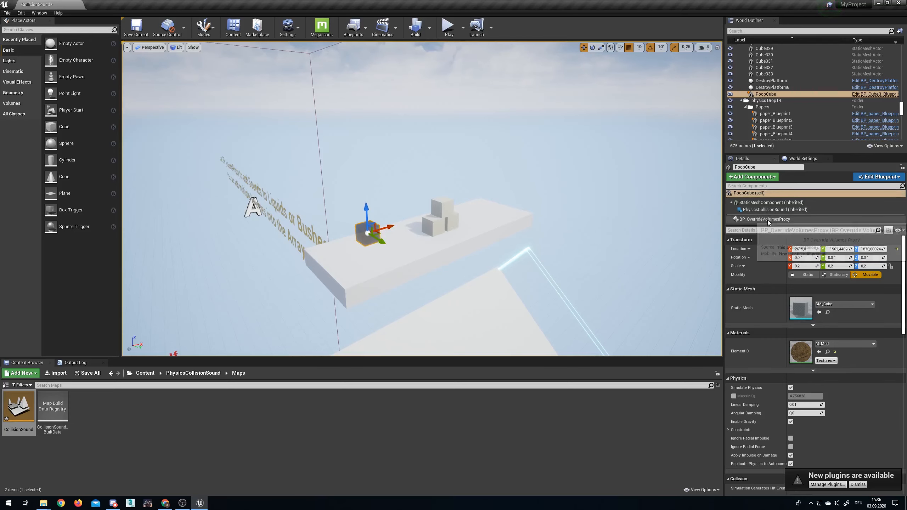
click(744, 220)
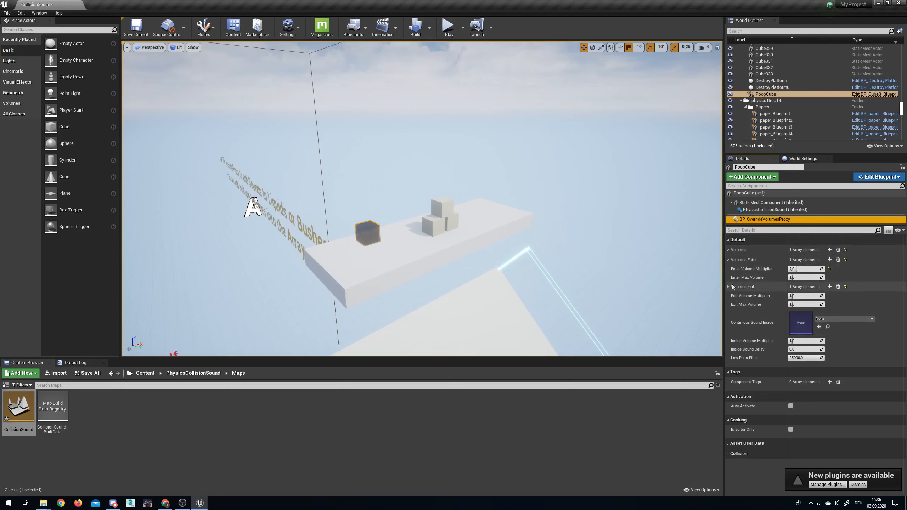
click(729, 250)
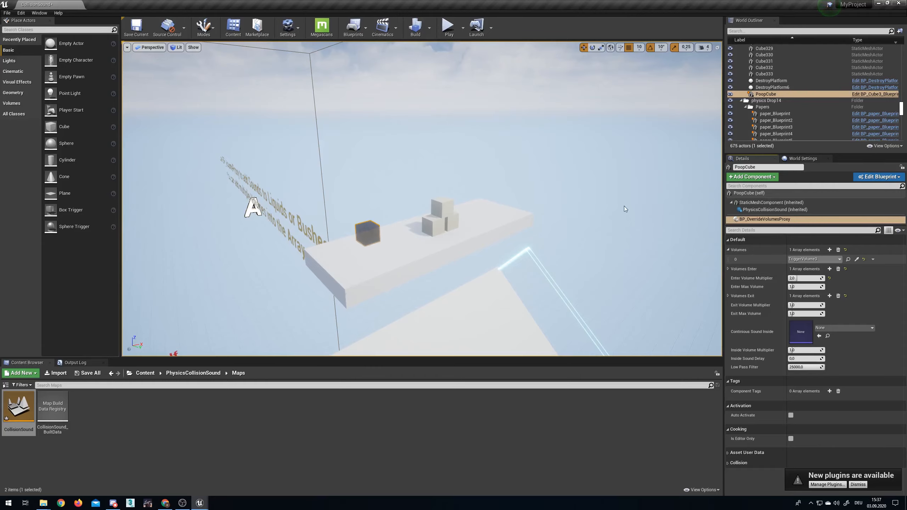
Select the BP_VolumesProxy actor near the lower ramps and expand its Volumes and Volumes Enter arrays
right_drag(394, 214, 462, 284)
key(s)
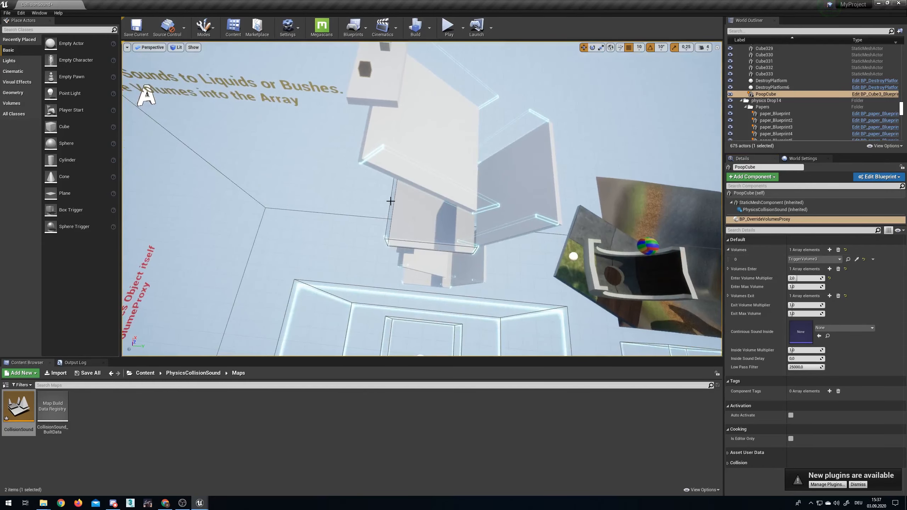
right_drag(391, 201, 490, 199)
click(451, 202)
click(417, 181)
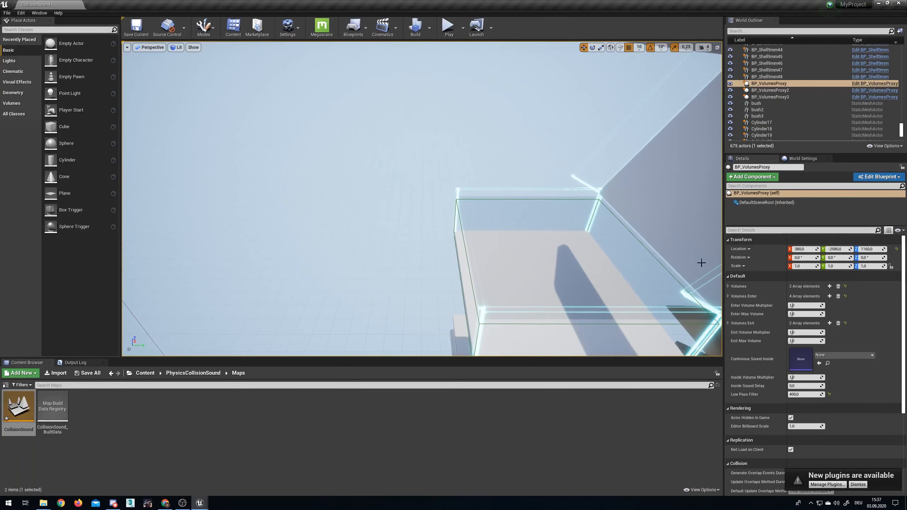
click(728, 286)
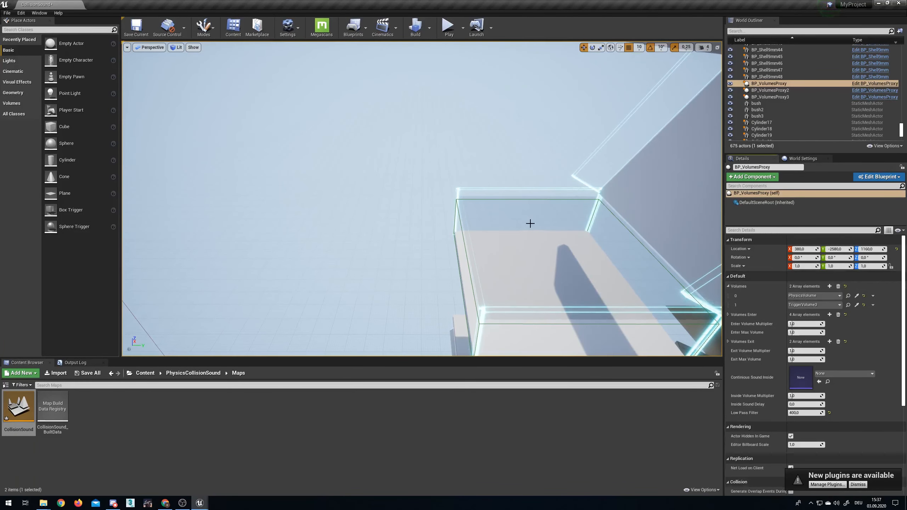
right_drag(523, 204, 523, 204)
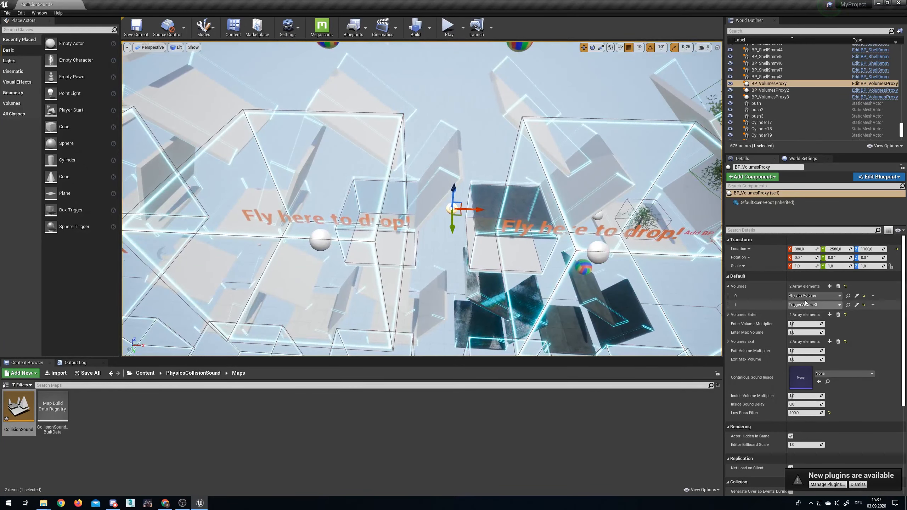
click(727, 315)
Return to the PoopCube and review its BP_OverrideVolumesProxy settings together with the surrounding drop volumes
right_drag(621, 268, 622, 268)
right_drag(446, 182, 446, 182)
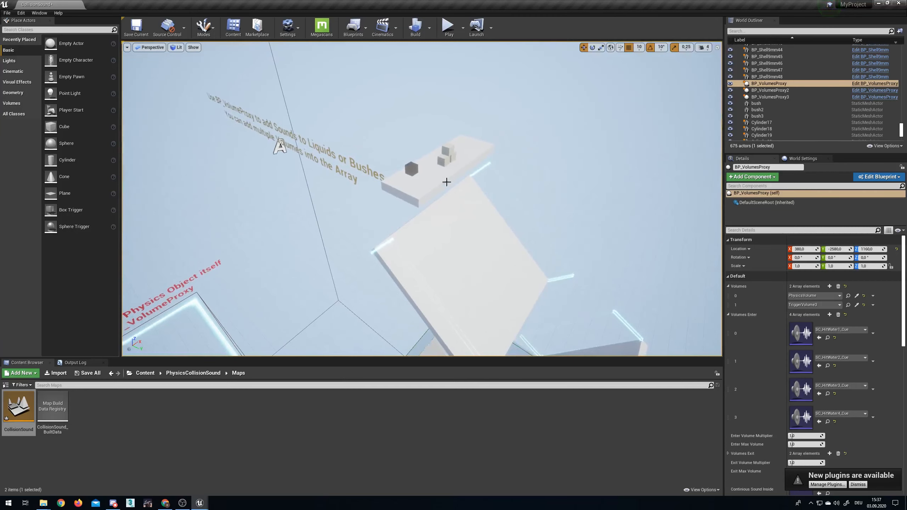
click(411, 169)
right_drag(492, 219, 492, 218)
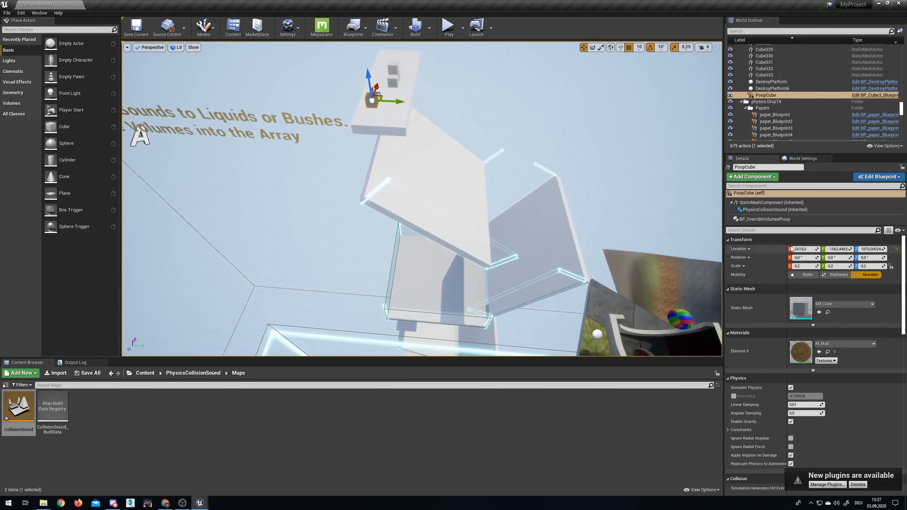
click(764, 219)
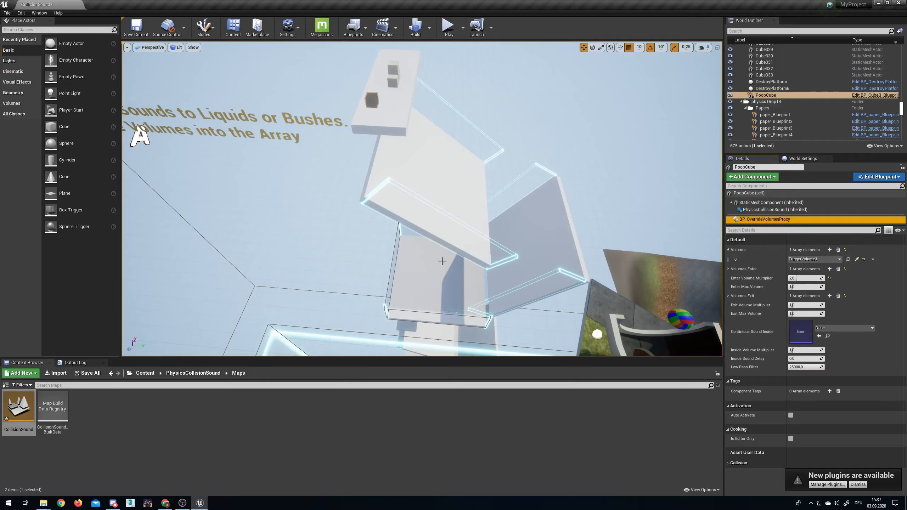
right_drag(527, 256, 484, 117)
key(s)
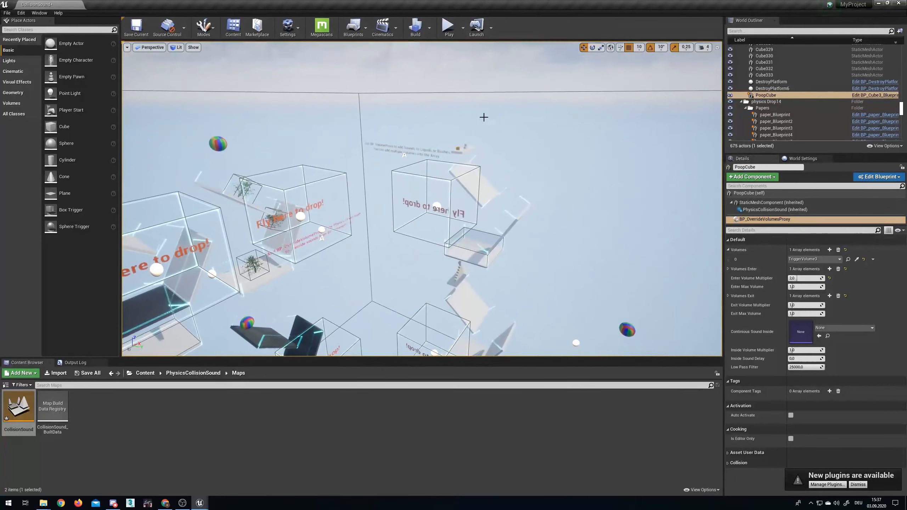
Bring the Discord announcements channel into view, read the update patch notes, and move the window away again
click(445, 31)
drag(906, 108, 638, 108)
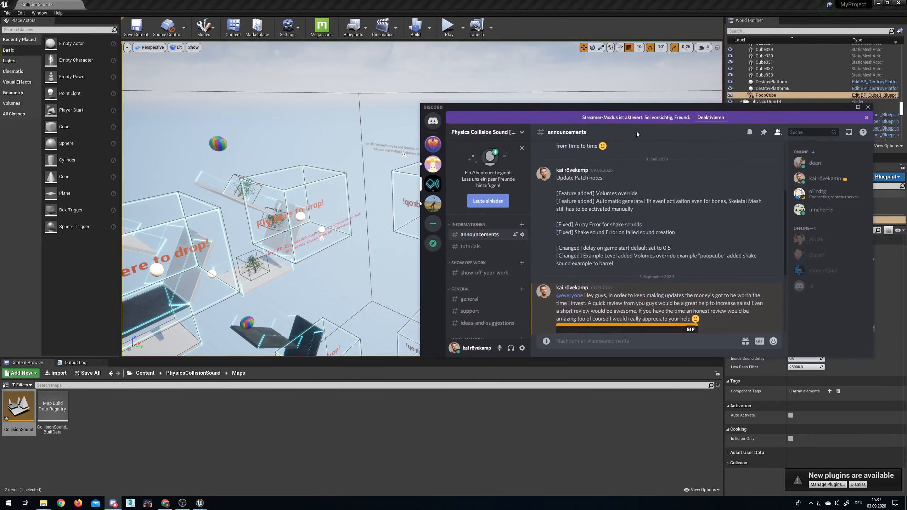
scroll(658, 231, down, 3)
scroll(600, 247, up, 3)
drag(604, 112, 906, 152)
Play the level, fly past the drop zones and barrels to the row of thin dark pieces, then end the session
right_drag(516, 112, 350, 114)
click(449, 26)
click(502, 177)
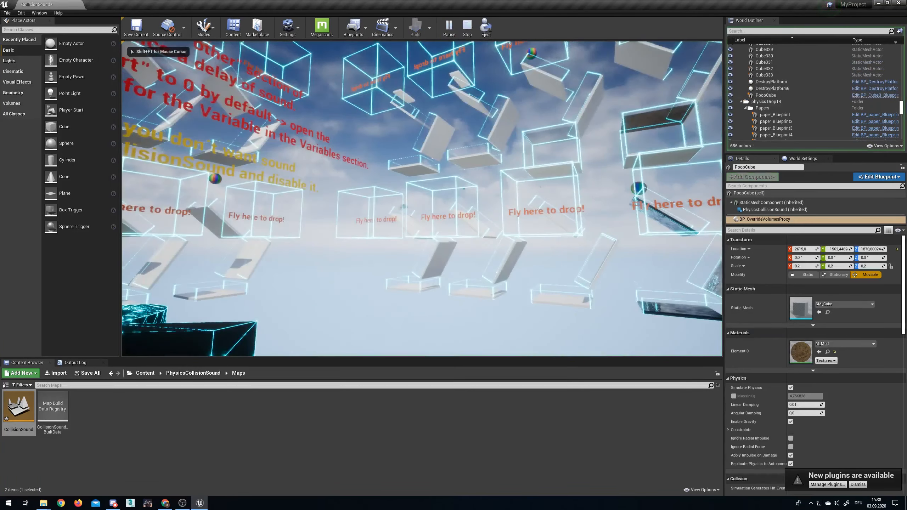
key(w)
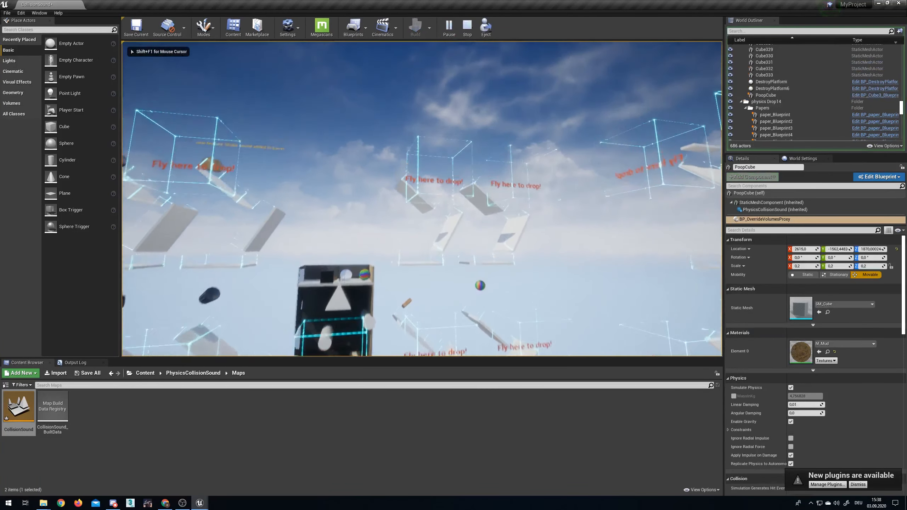
key(w)
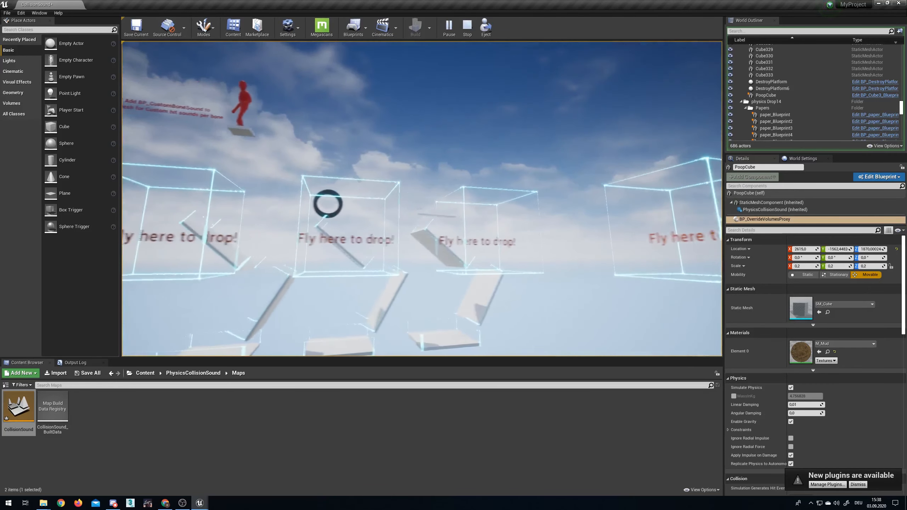
key(w)
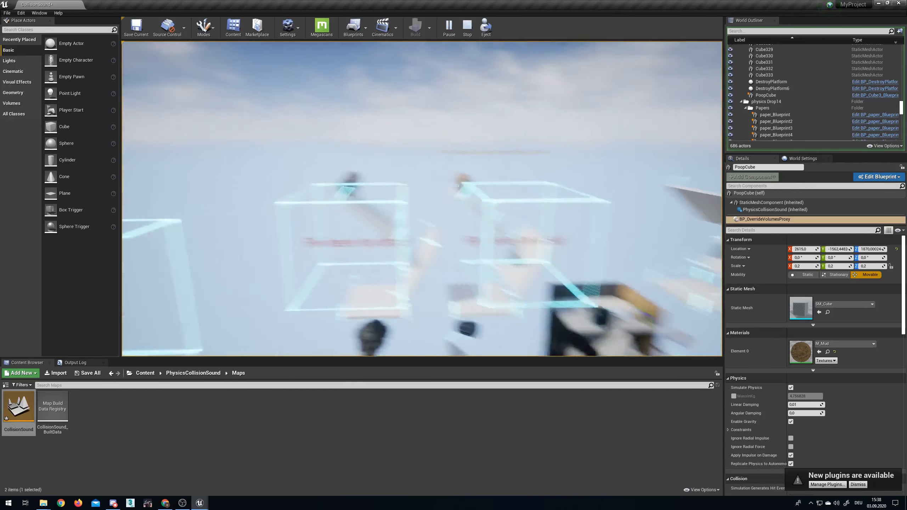
key(w)
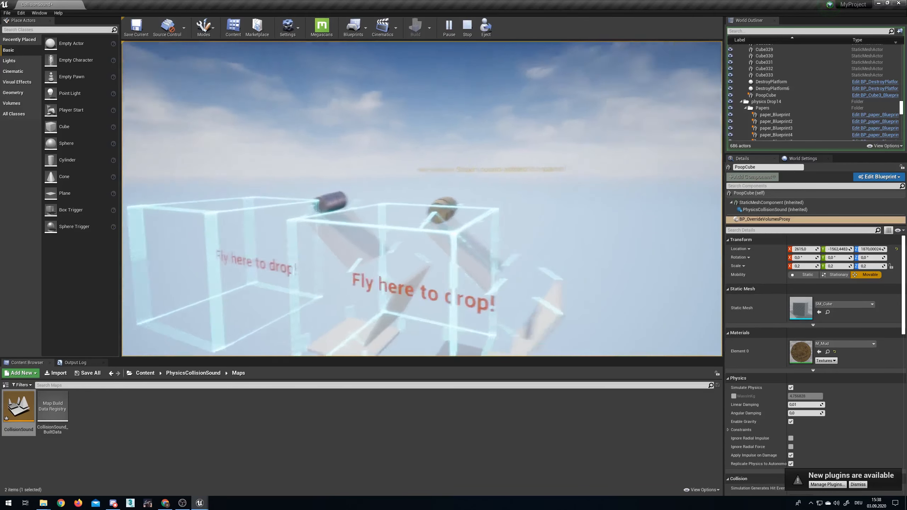
key(w)
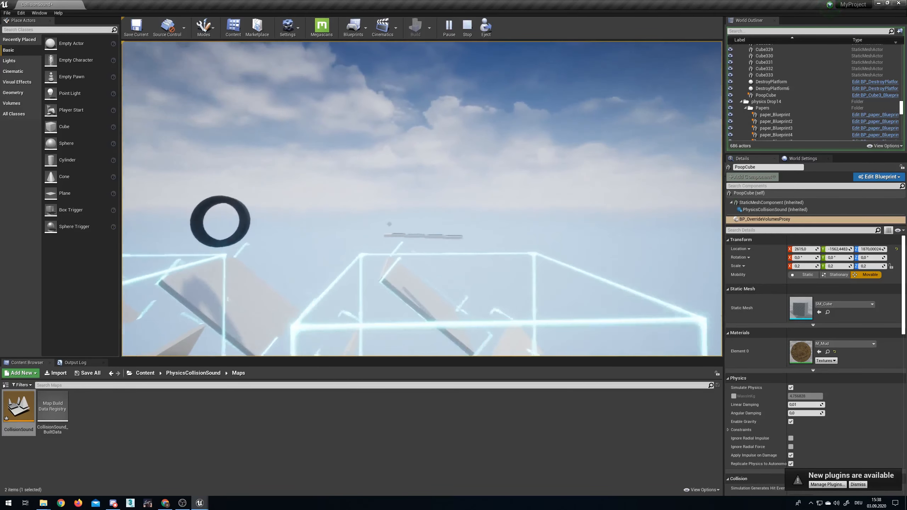
key(w)
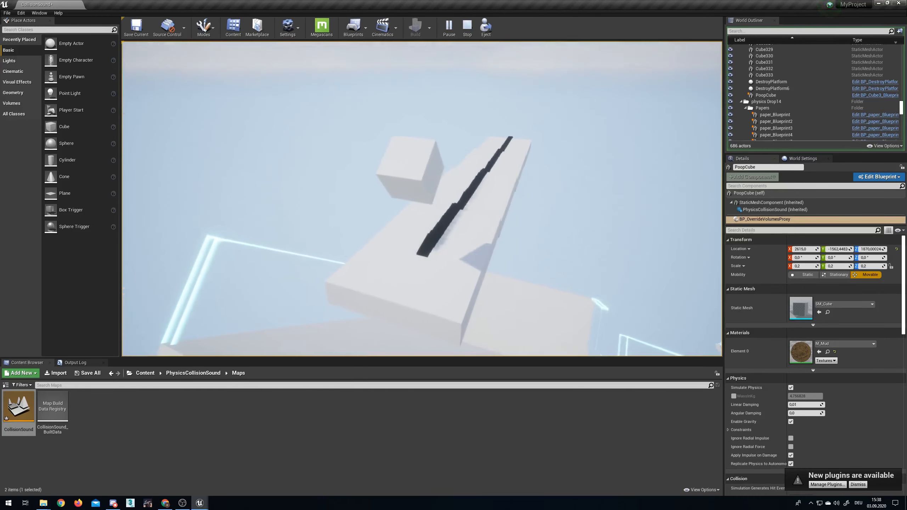
key(d)
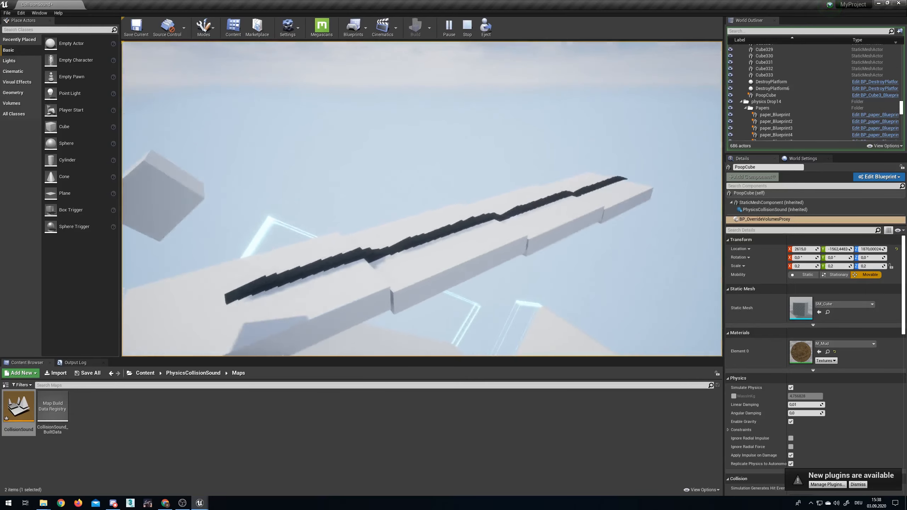
key(d)
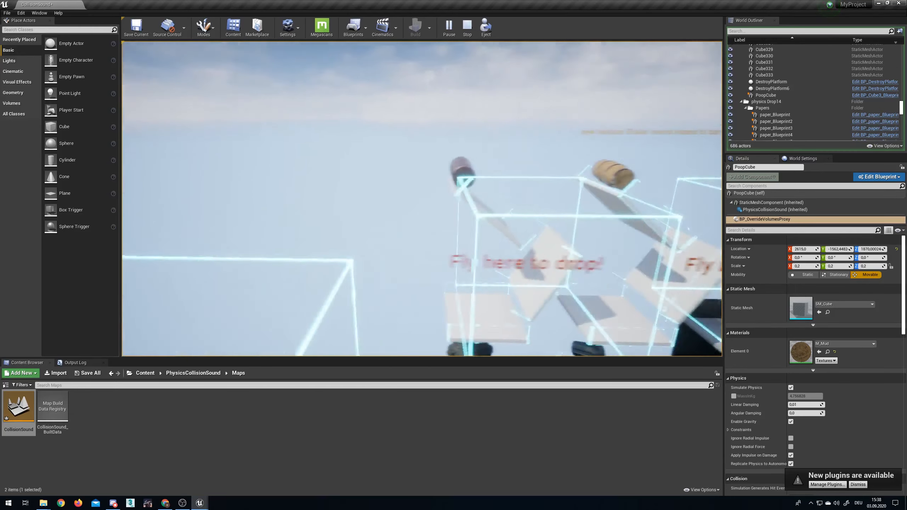
key(Escape)
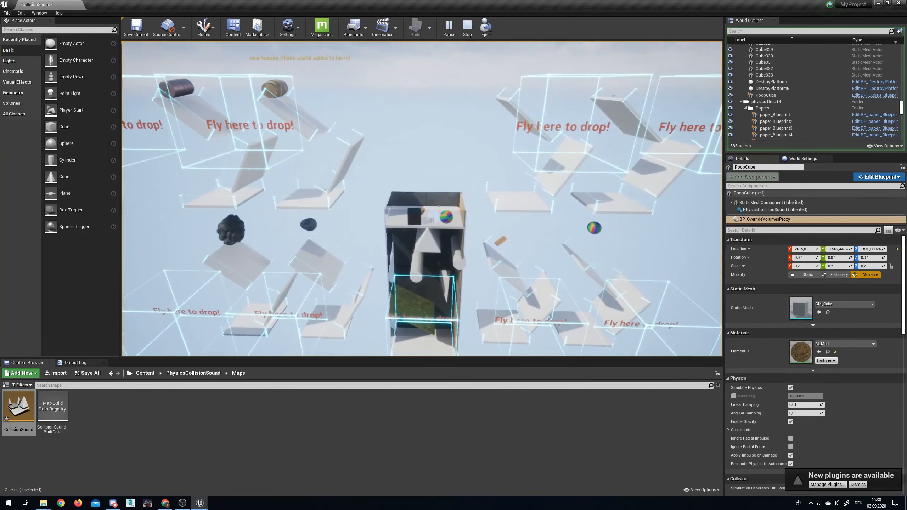
Select the dark metal cube atop the tall box structure and show its PhysicsCollisionSound component settings
right_drag(537, 189, 514, 181)
right_drag(463, 211, 473, 225)
key(w)
key(s)
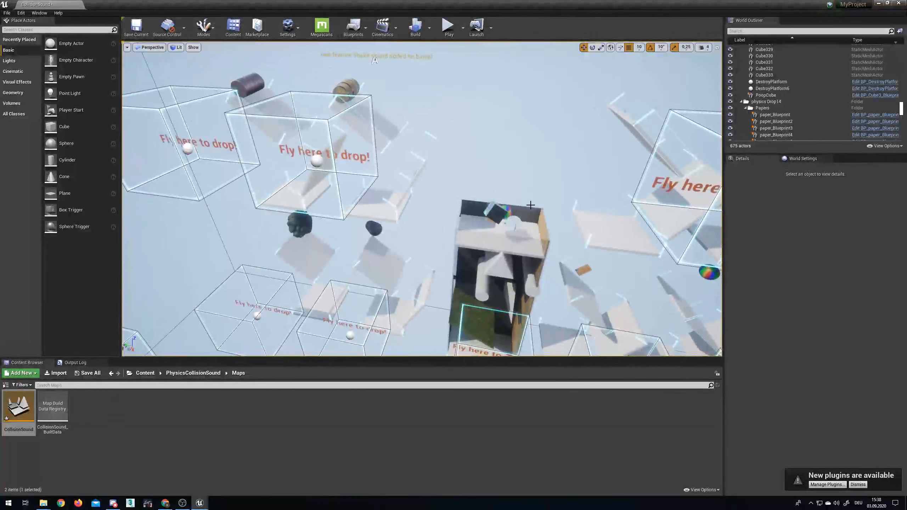
click(500, 214)
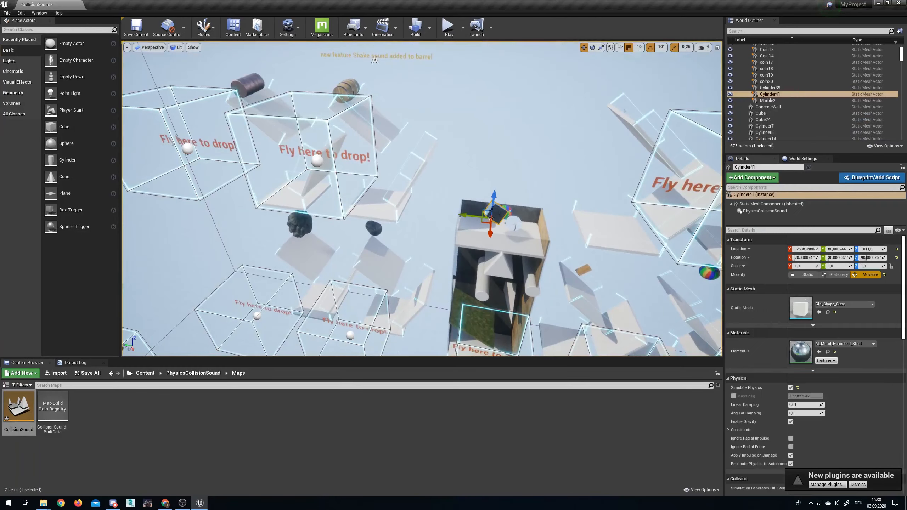
click(780, 213)
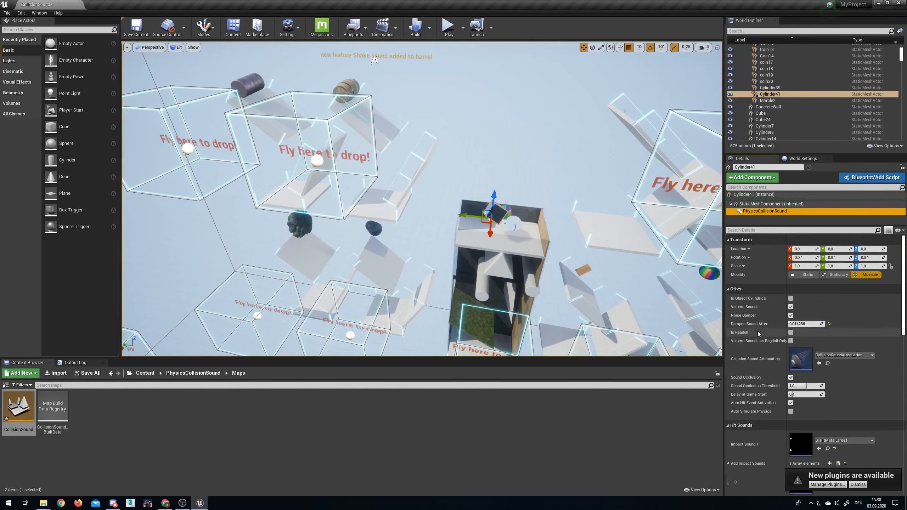
scroll(761, 336, down, 2)
mouse_move(764, 374)
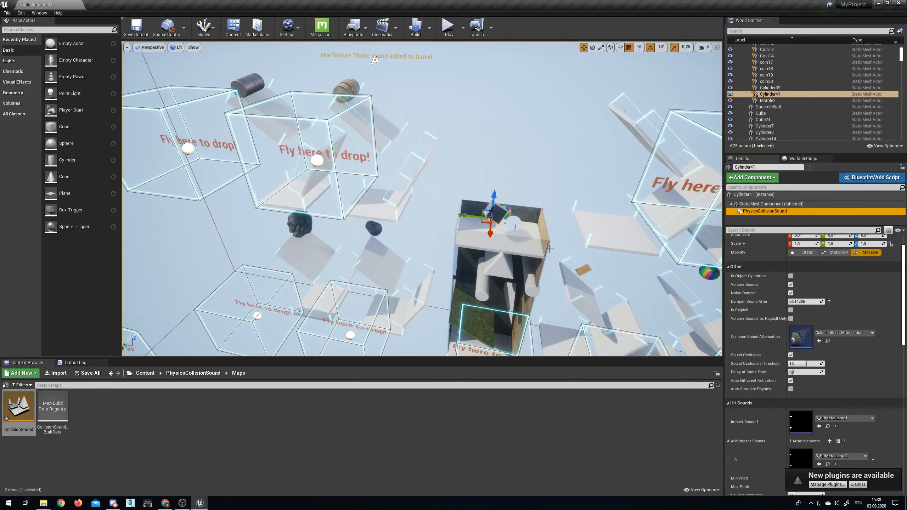
Examine the cube and balls on the box structure alongside the Delay at Game Start setting of the PhysicsCollisionSound component
right_drag(560, 238, 719, 243)
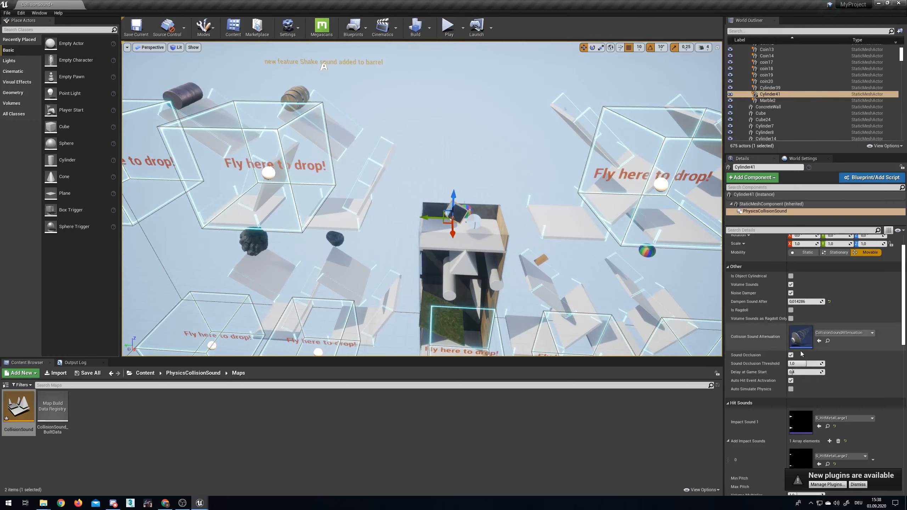
scroll(765, 353, up, 2)
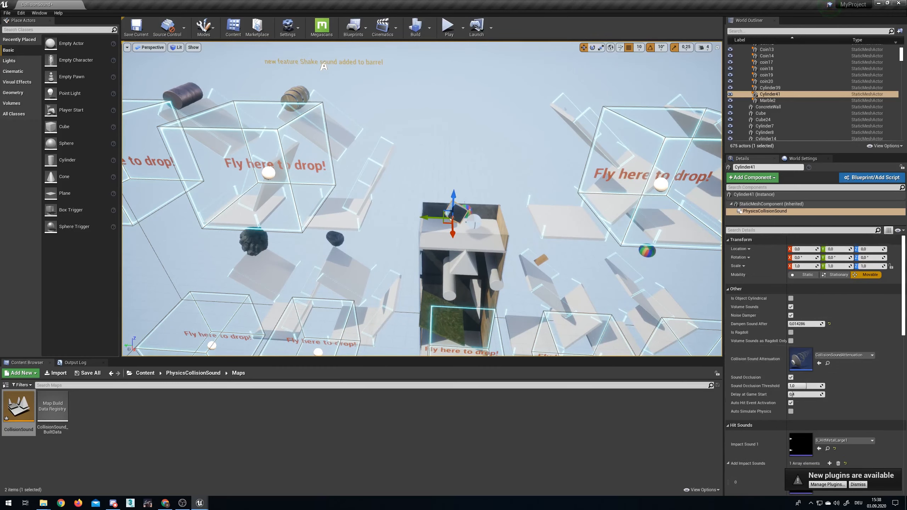
key(w)
right_drag(422, 198, 449, 191)
key(s)
key(w)
key(s)
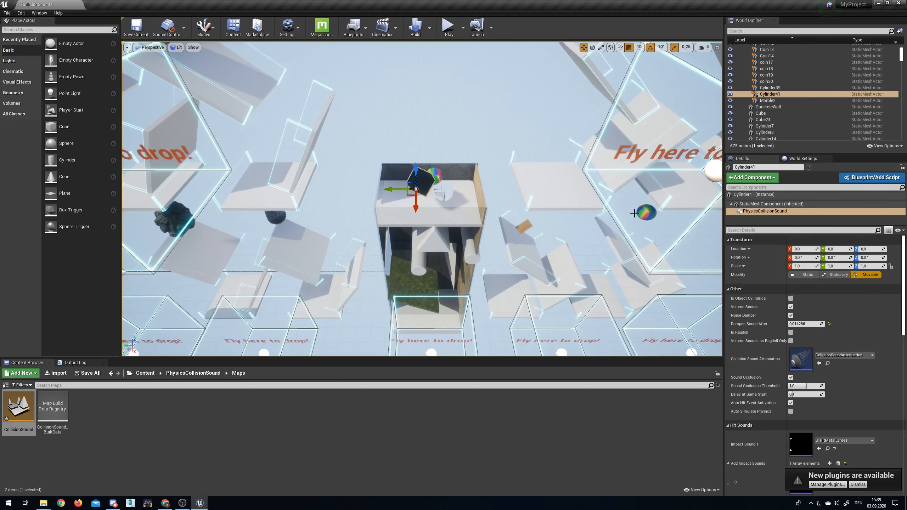
right_drag(565, 226, 566, 226)
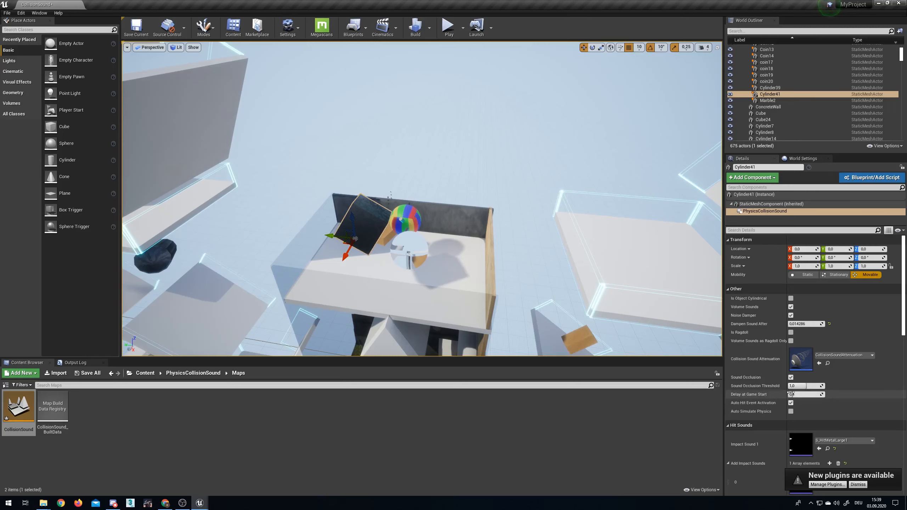
right_drag(530, 180, 531, 180)
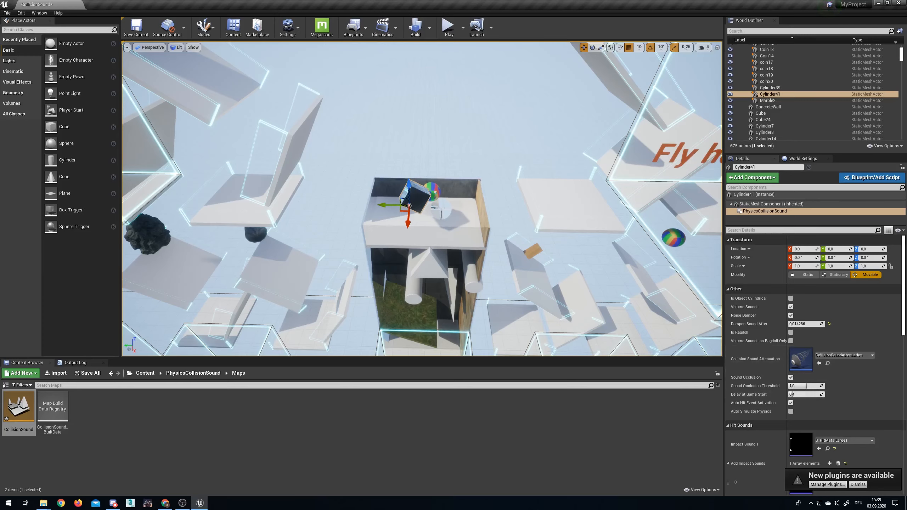
right_drag(460, 242, 460, 242)
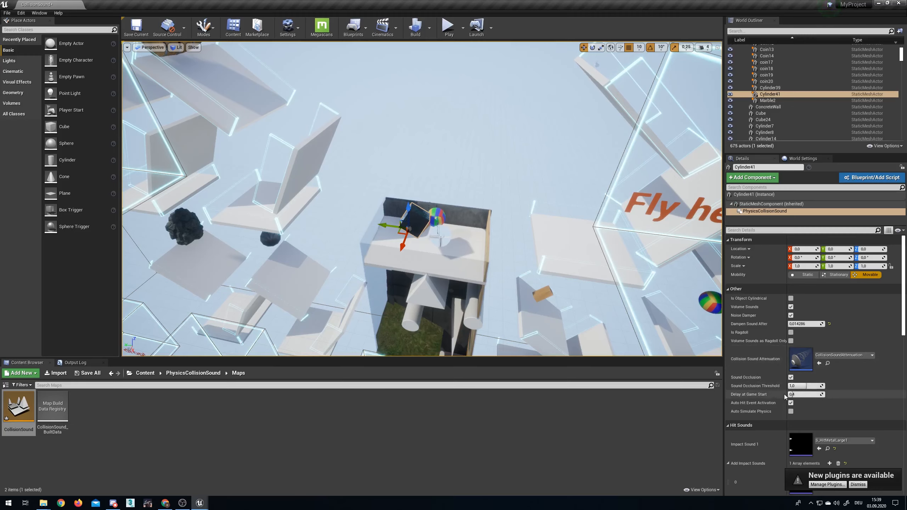
right_drag(578, 269, 577, 268)
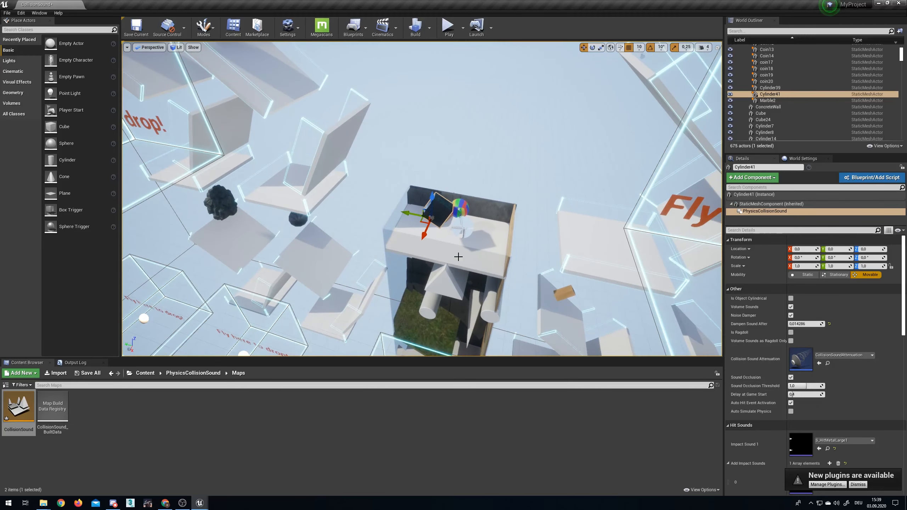
Open the BP_PhysicsCollisionSound blueprint from the Blueprints folder of PhysicsCollisionSound and move its editor window over the level
click(148, 374)
double_click(53, 405)
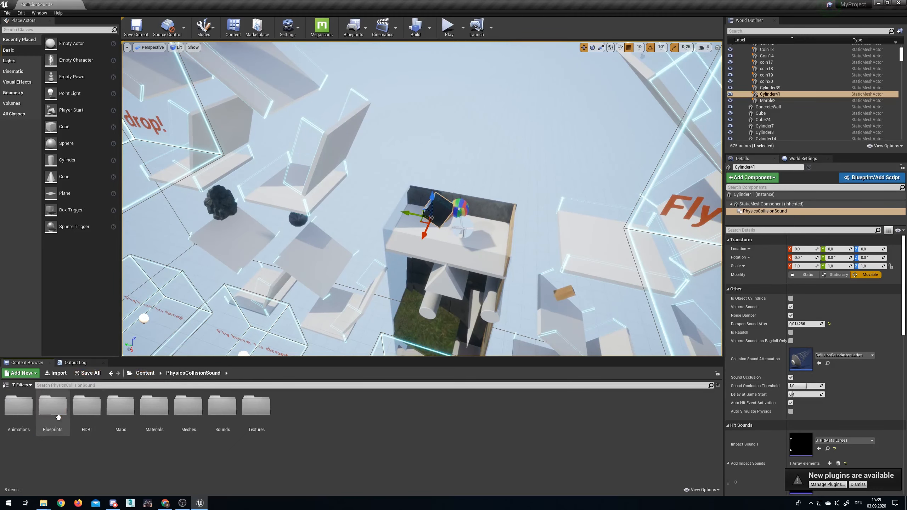
double_click(53, 405)
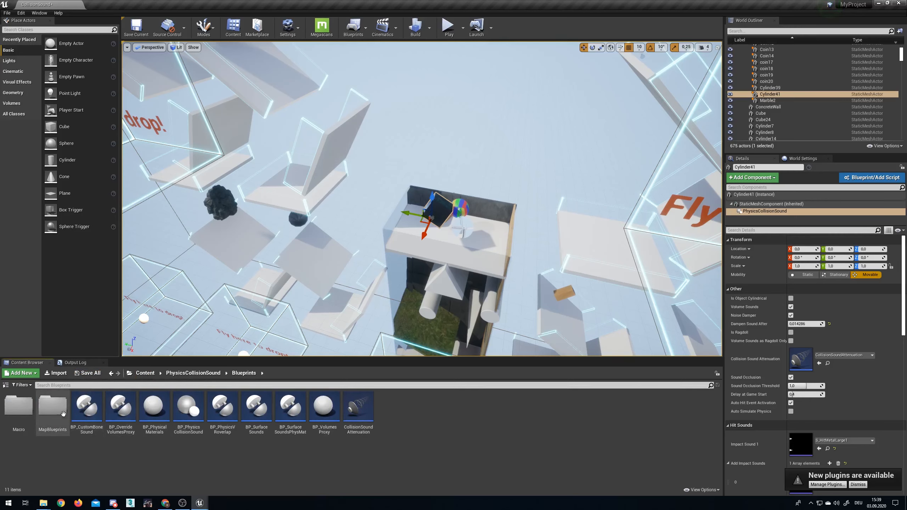
double_click(193, 411)
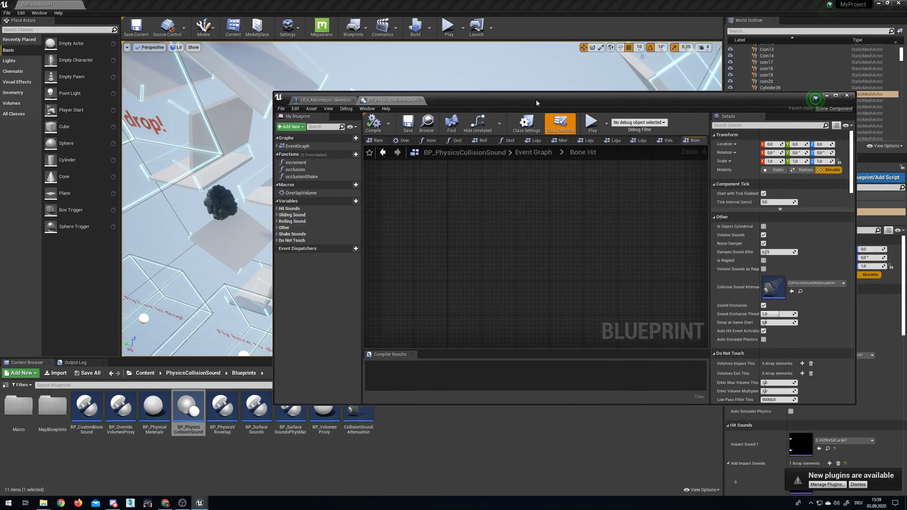
drag(536, 102, 438, 118)
Select the DelayAtGameStart variable in the blueprint's Other variable category to show its details
click(179, 225)
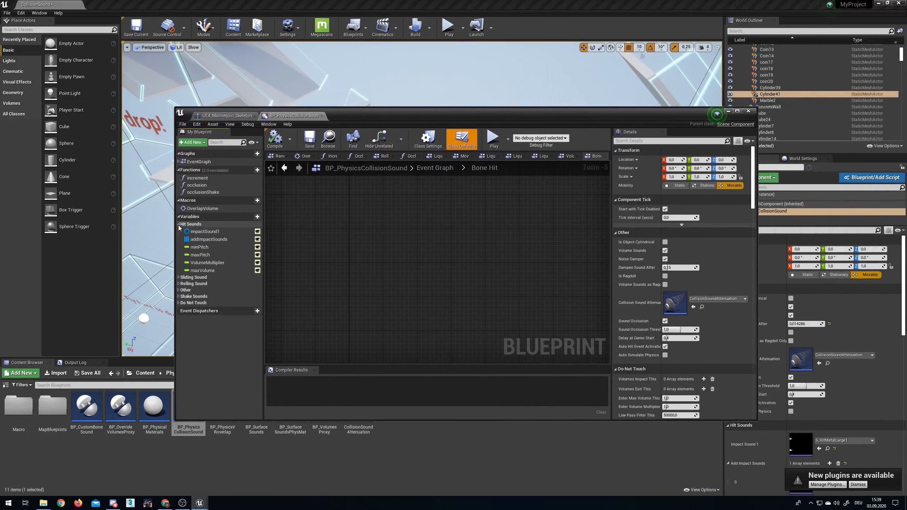
click(179, 225)
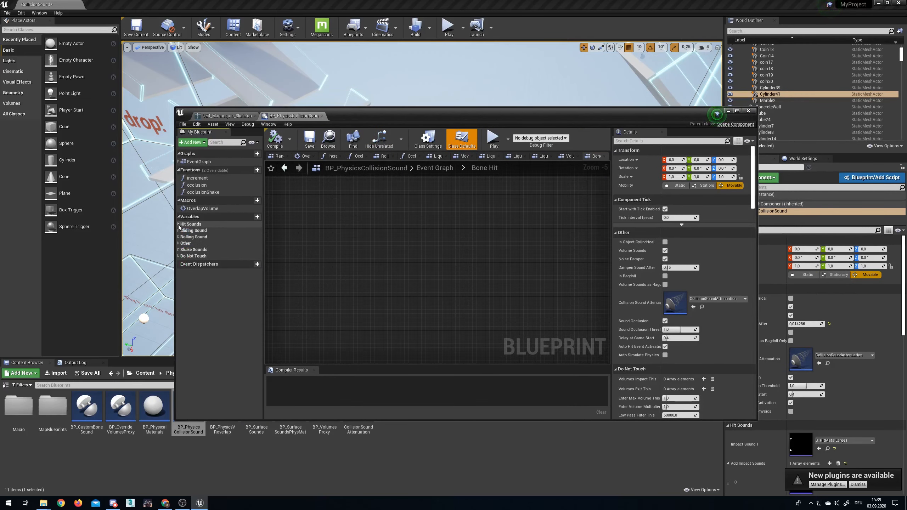
click(179, 244)
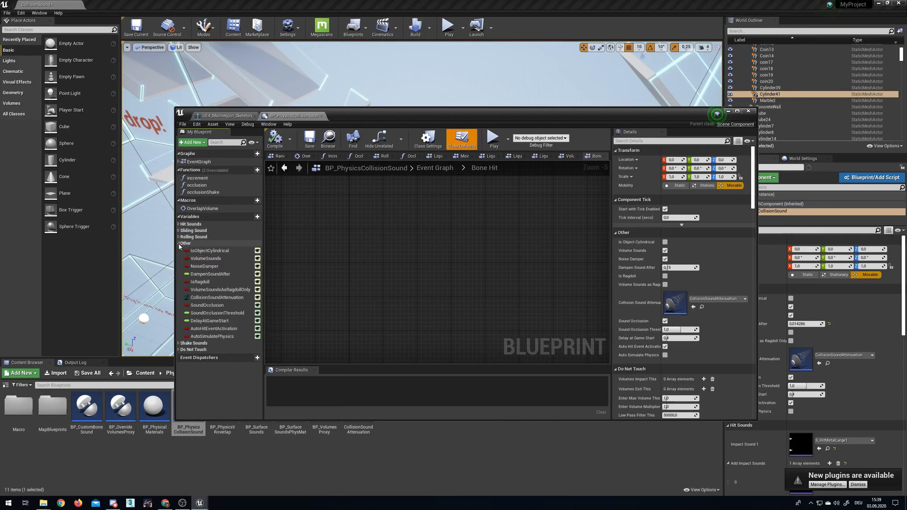
click(206, 322)
Set the default value of Delay at Game Start to 0 and compile the blueprint
click(679, 282)
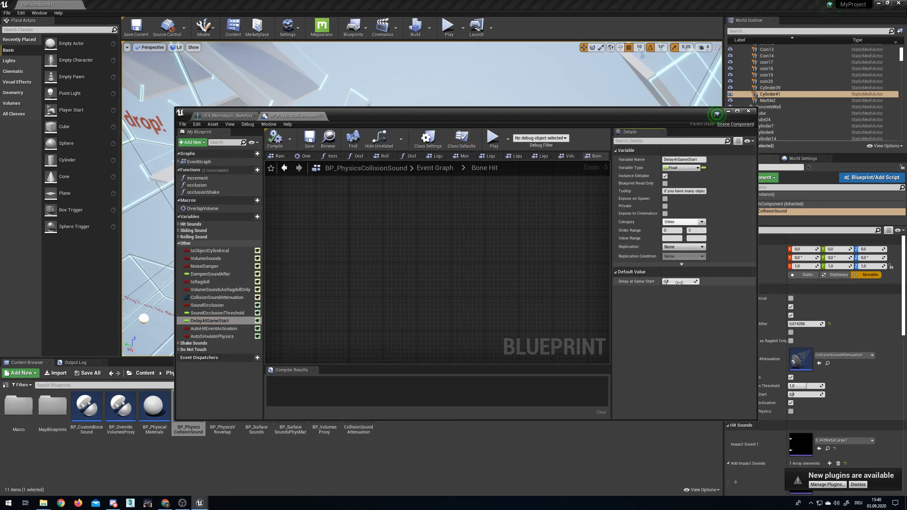
key(BackSpace)
text(0)
key(Return)
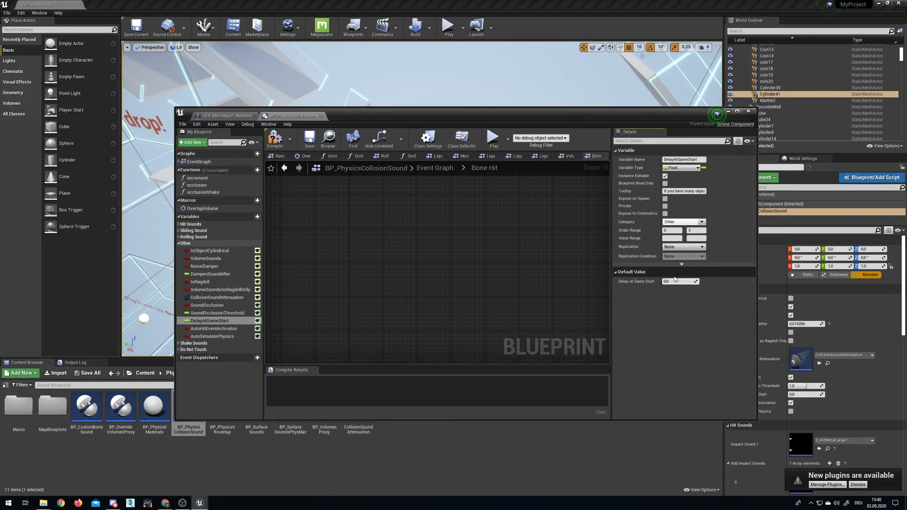
click(274, 143)
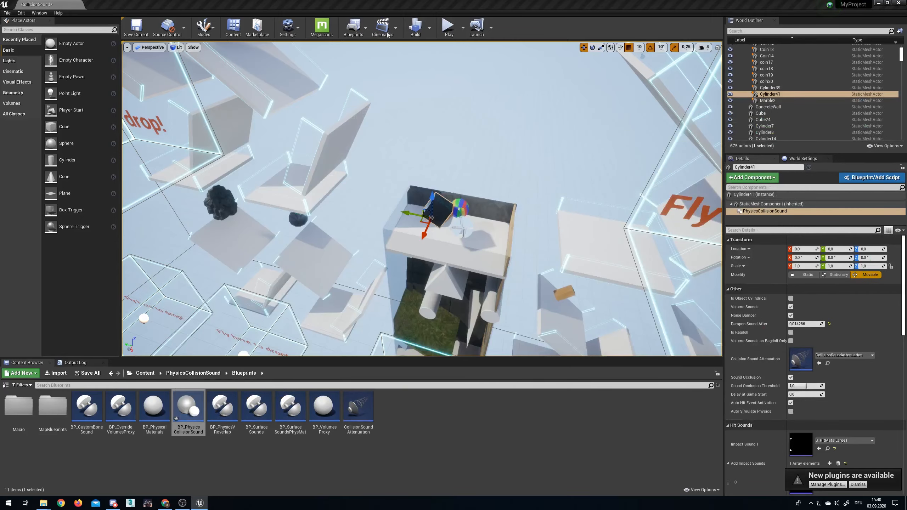
Play the level briefly to hear the collision sounds at game start without a delay, and end the session
click(449, 27)
click(483, 174)
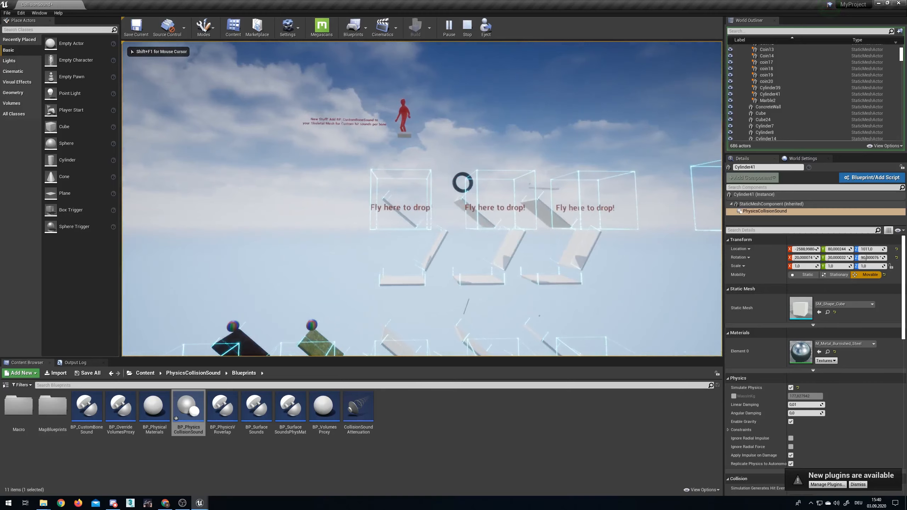
key(Escape)
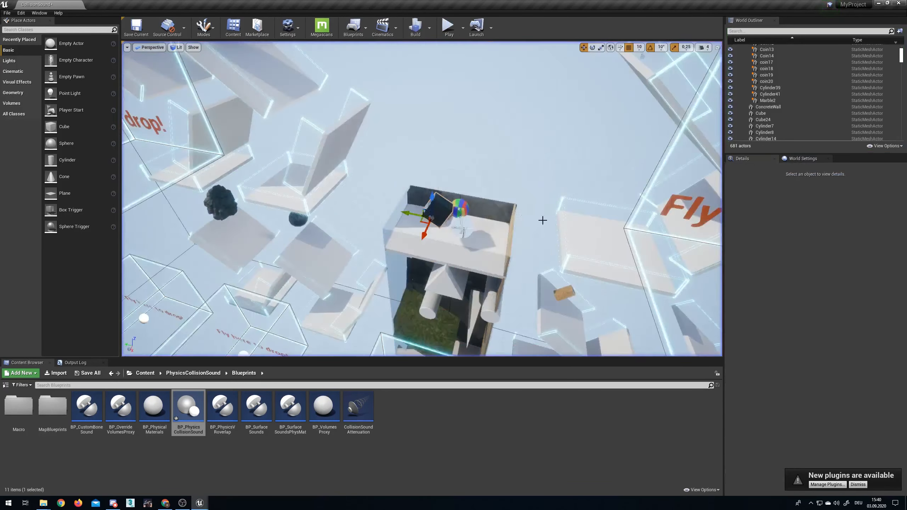
Bring the blueprint editor back, set the DelayAtGameStart default to 0,8, compile, and move the window aside
drag(906, 127, 461, 123)
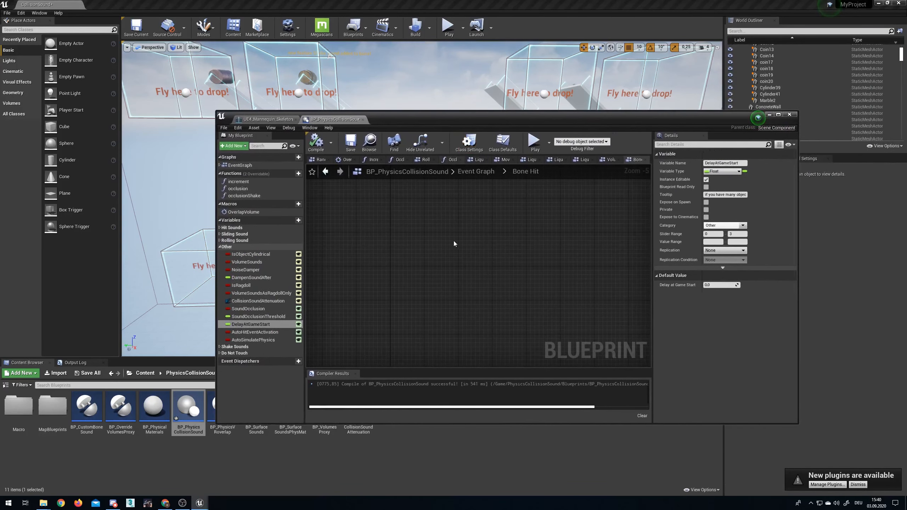
click(250, 325)
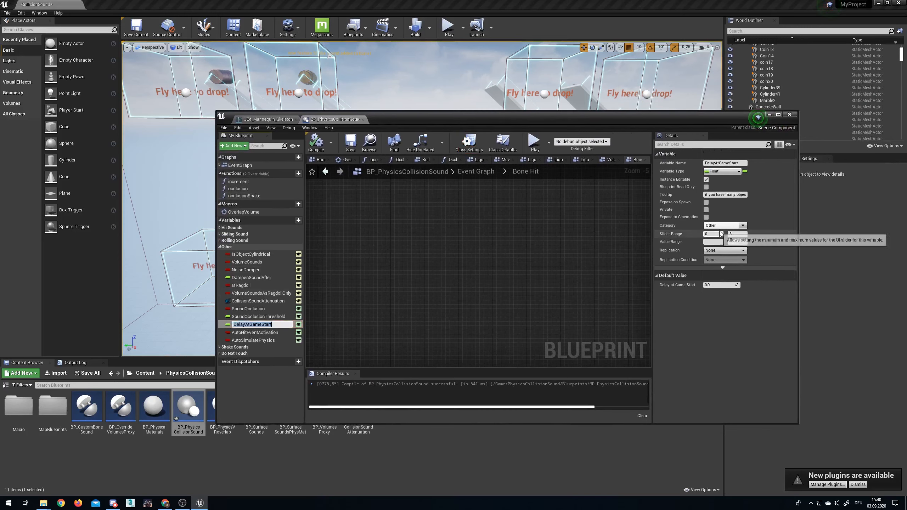
click(719, 286)
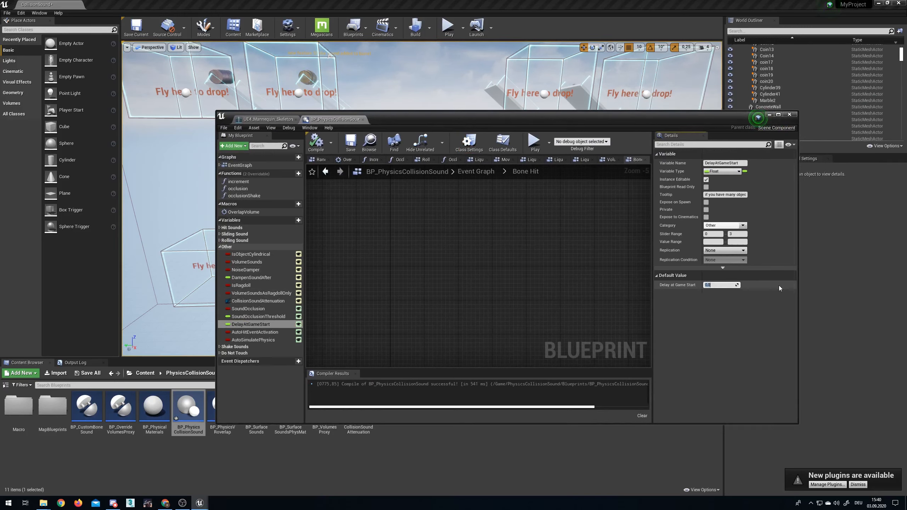
text(0,8)
key(Return)
click(320, 149)
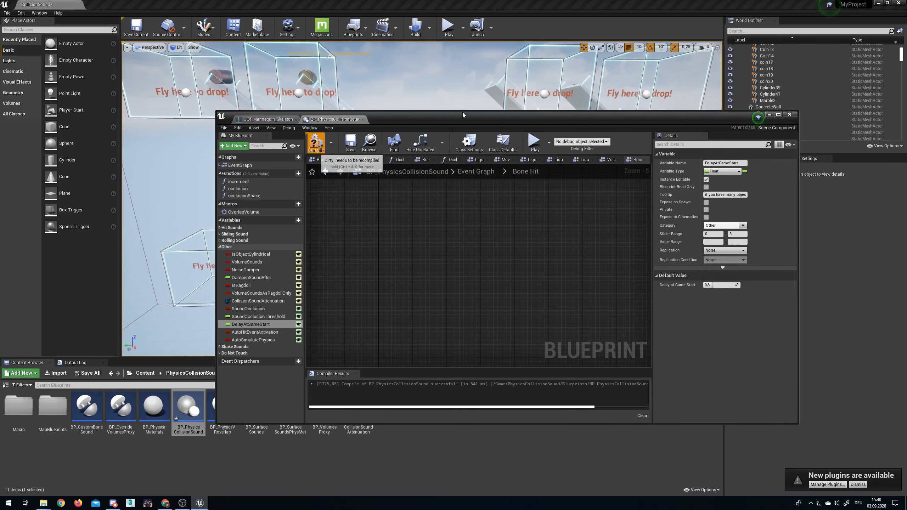
drag(435, 118, 906, 99)
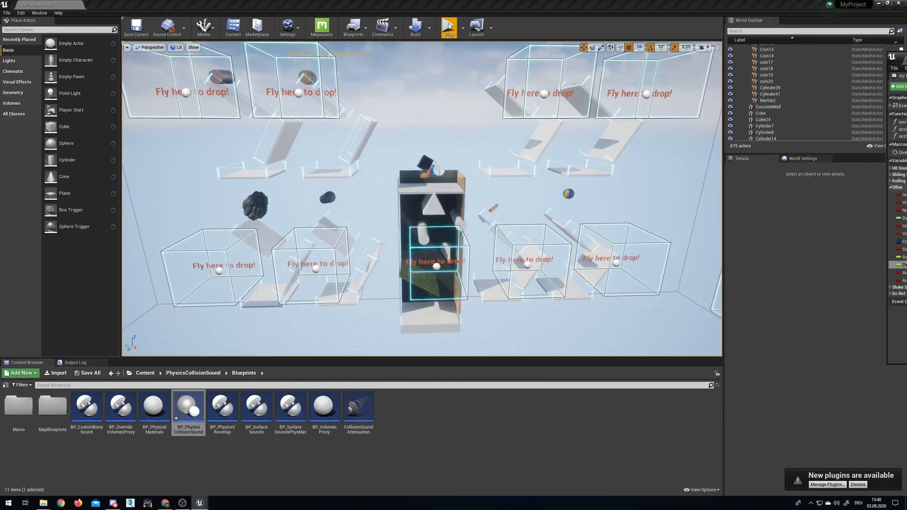
Play the level with the new start delay, fly past the drop zones toward the row of thin dark pieces, and end the session
click(448, 26)
key(w)
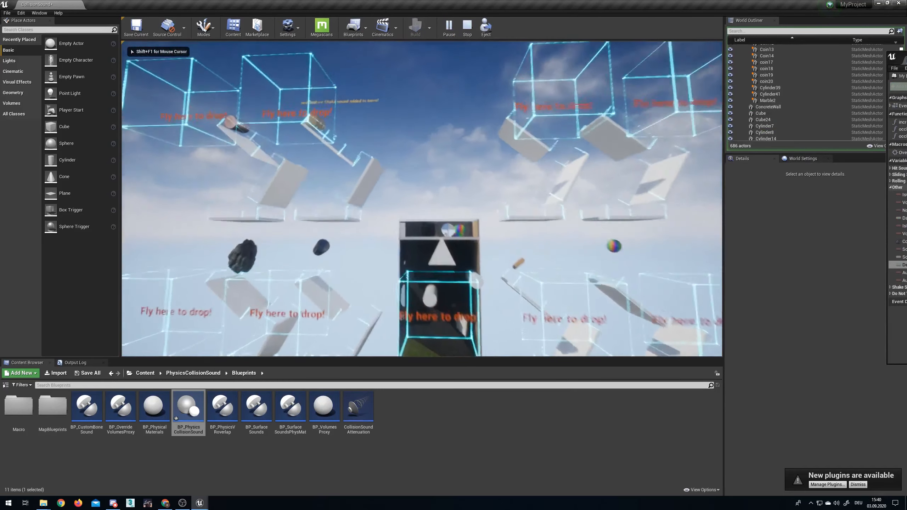
key(w)
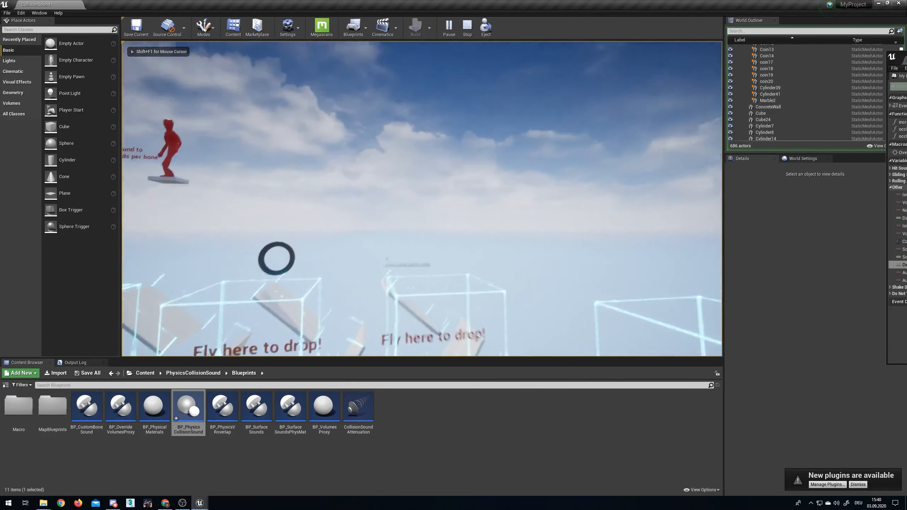
key(w)
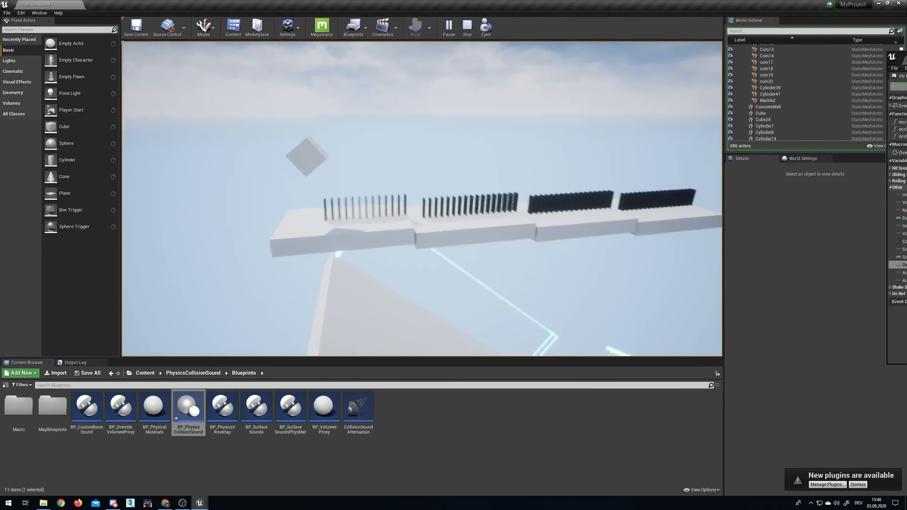
key(s)
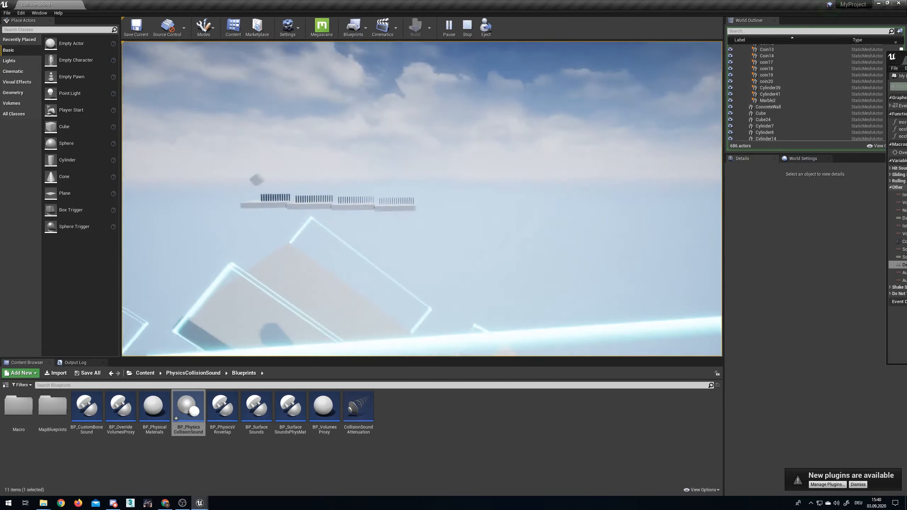
key(w)
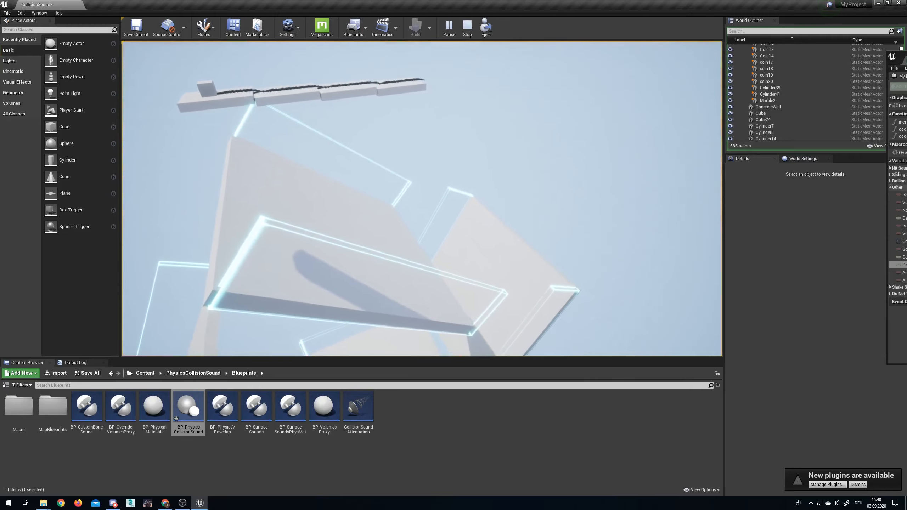
key(s)
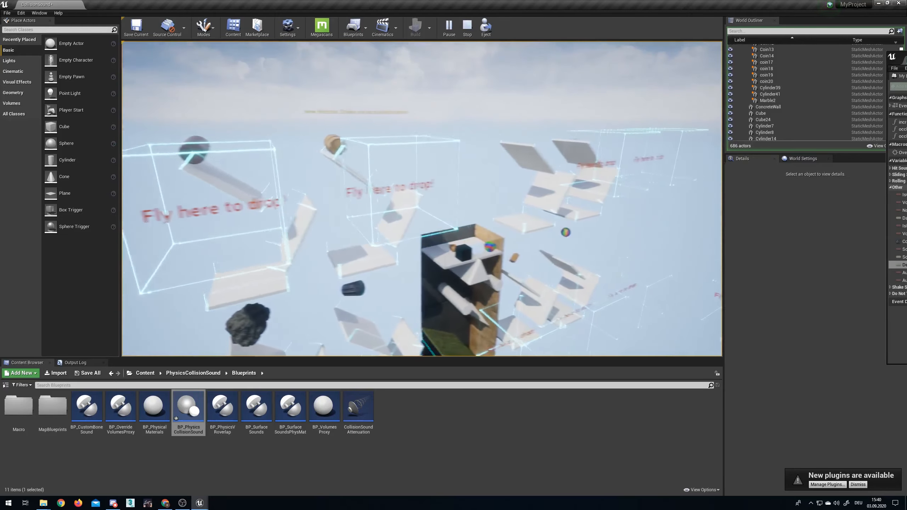
key(Escape)
Examine the drop zones, barrels and box structure across the level with the BP_PhysicsCollisionSound editor kept at hand
key(s)
mouse_move(498, 209)
right_down()
mouse_move(457, 240)
mouse_move(494, 214)
mouse_move(459, 214)
mouse_move(511, 209)
right_up()
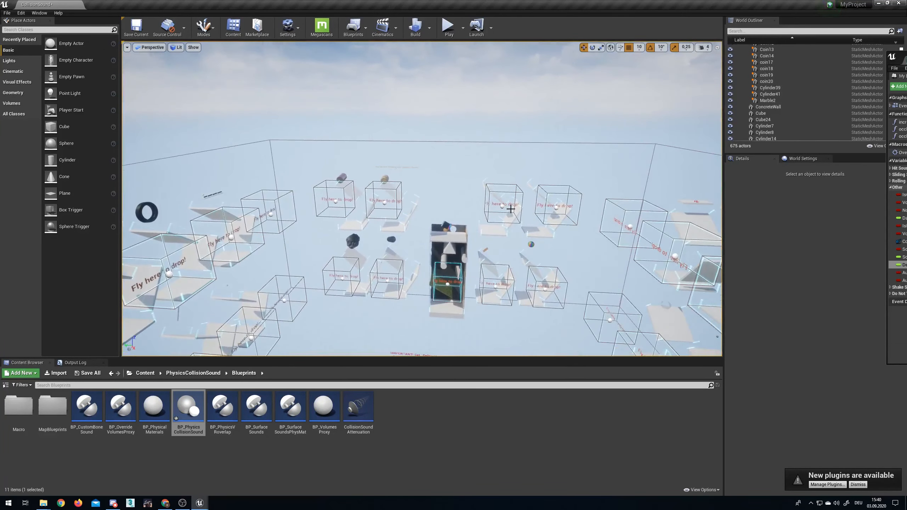
drag(906, 59, 409, 103)
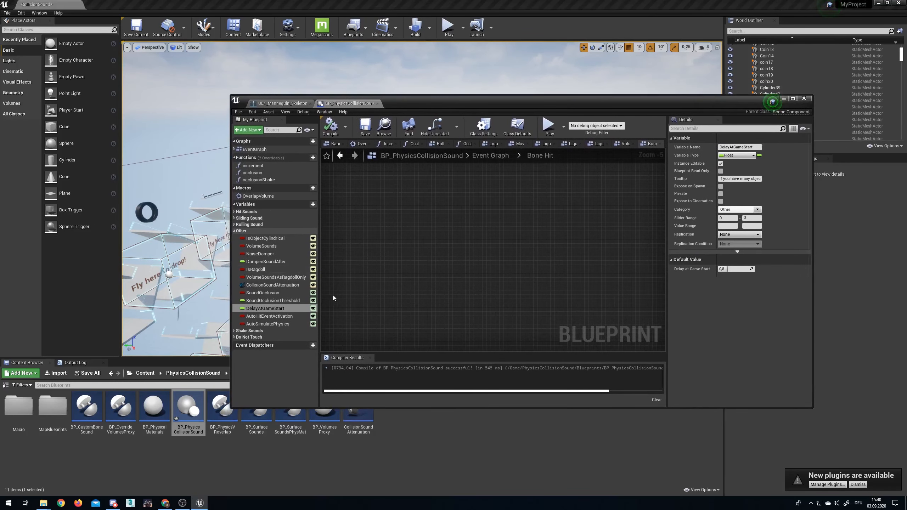
drag(428, 101, 549, 393)
right_drag(518, 279, 242, 277)
key(w)
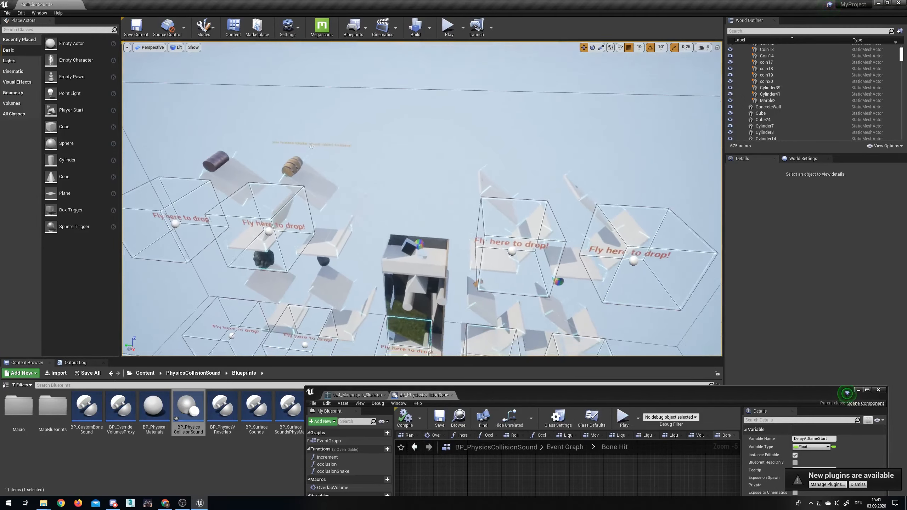
key(w)
mouse_move(454, 307)
right_down()
mouse_move(437, 305)
mouse_move(454, 307)
right_up()
key(s)
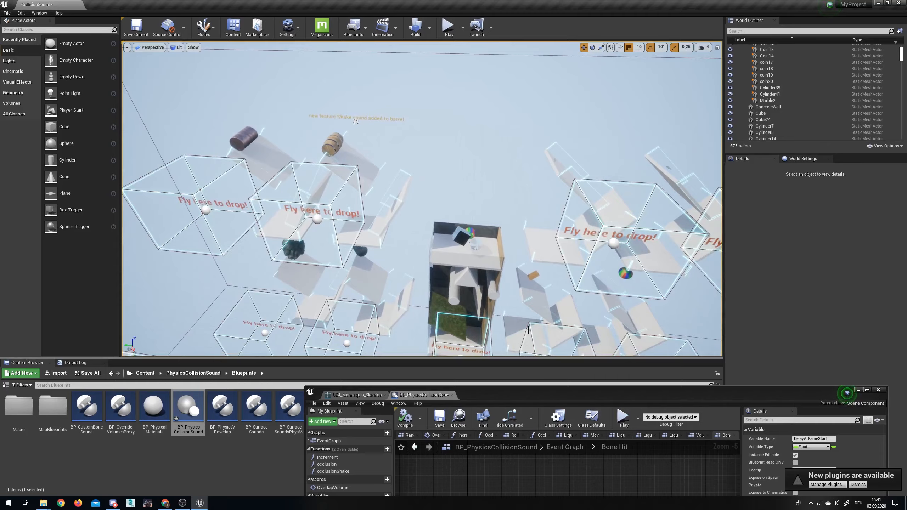
right_drag(528, 330, 525, 256)
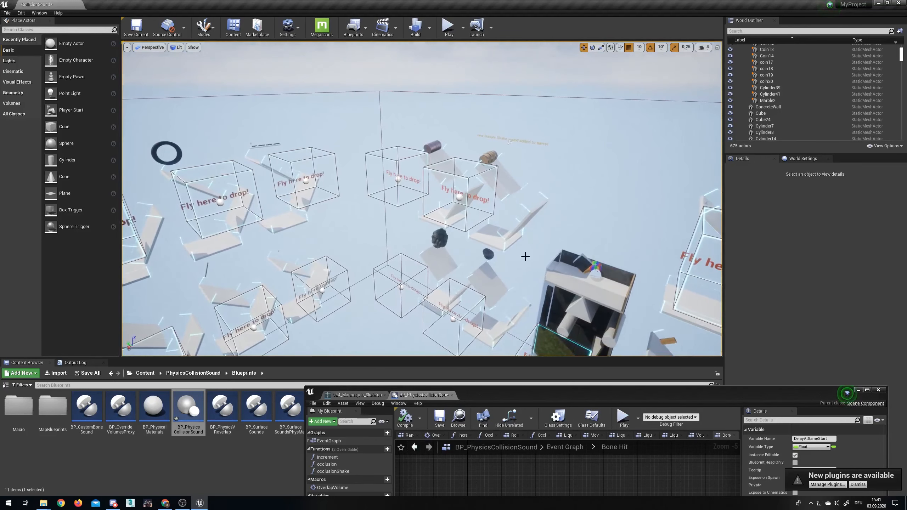
drag(569, 396, 520, 154)
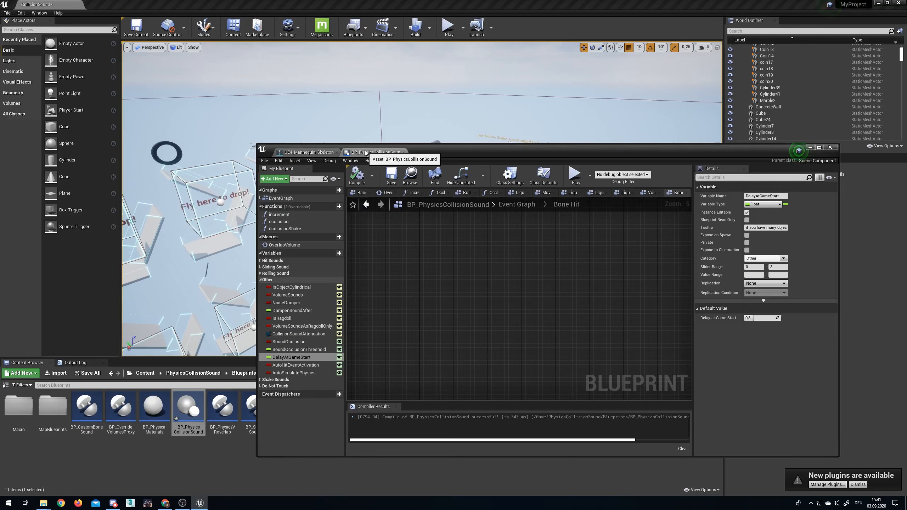
Bring the Discord announcements channel over the blueprint editor and reread the update patch notes, including the game-start delay default
drag(906, 68, 409, 145)
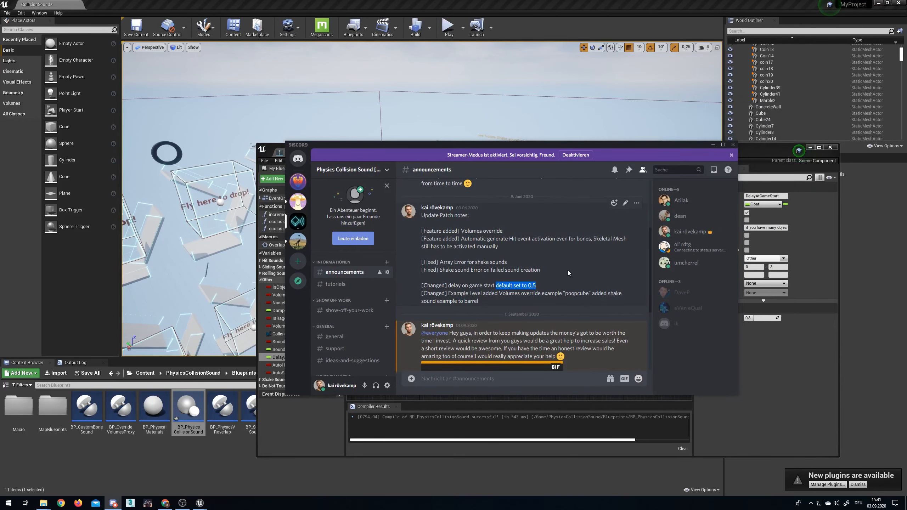
scroll(567, 270, down, 1)
scroll(568, 270, up, 3)
scroll(563, 287, down, 1)
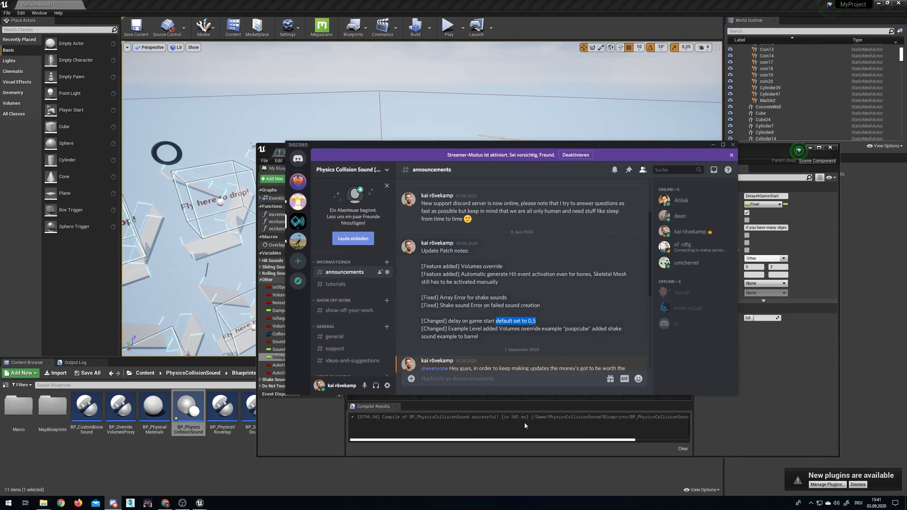
scroll(545, 316, down, 1)
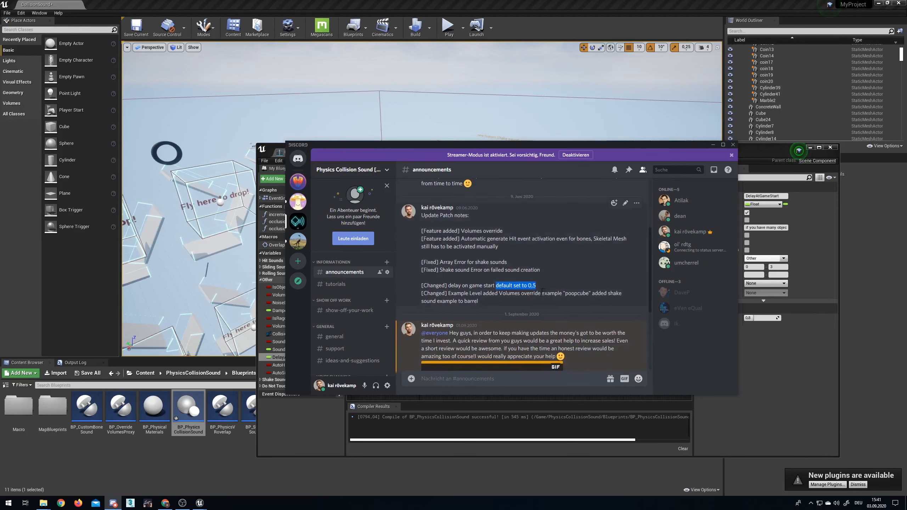
scroll(554, 302, up, 1)
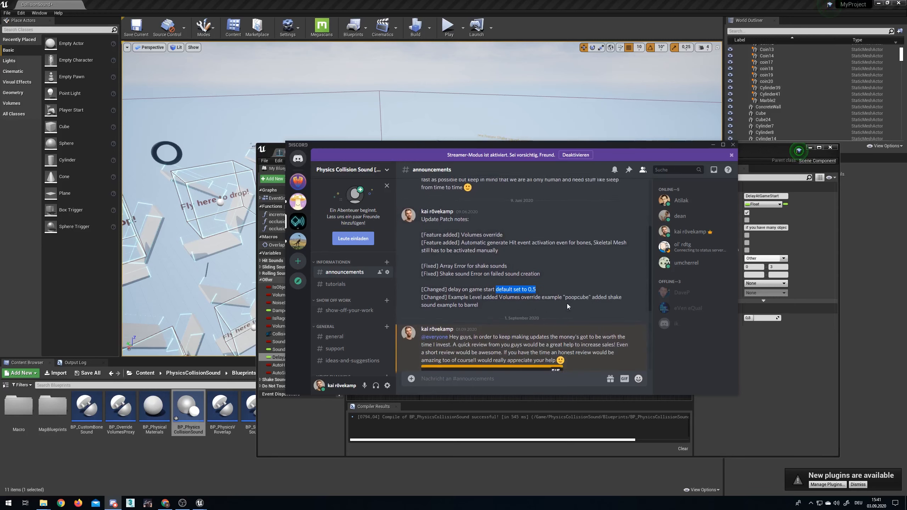
scroll(575, 333, up, 1)
click(564, 326)
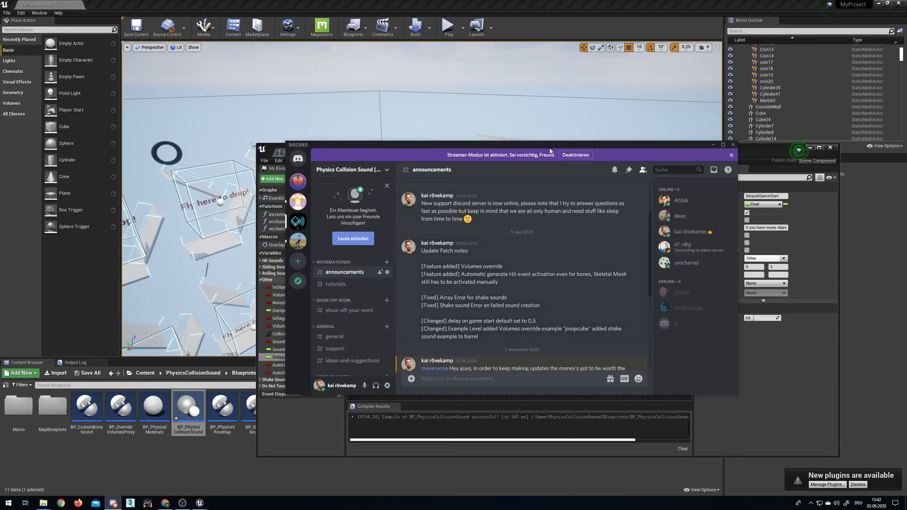
drag(540, 143, 565, 144)
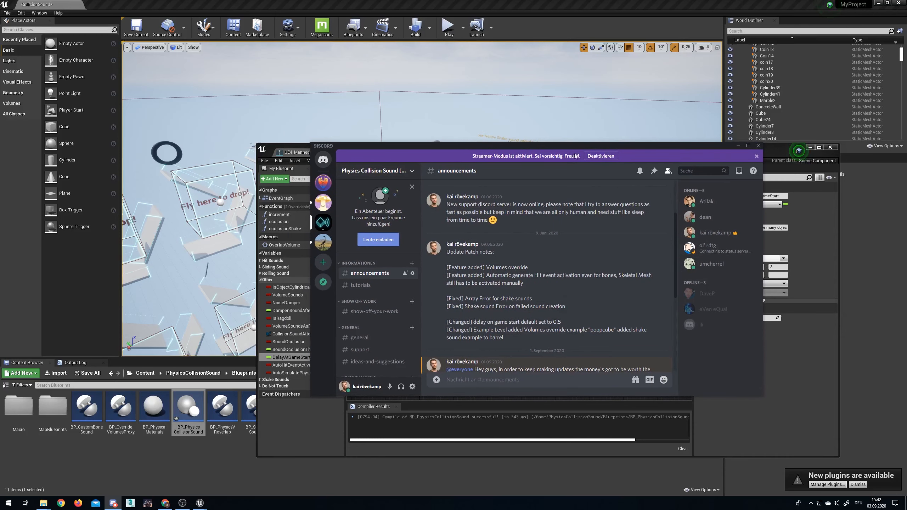